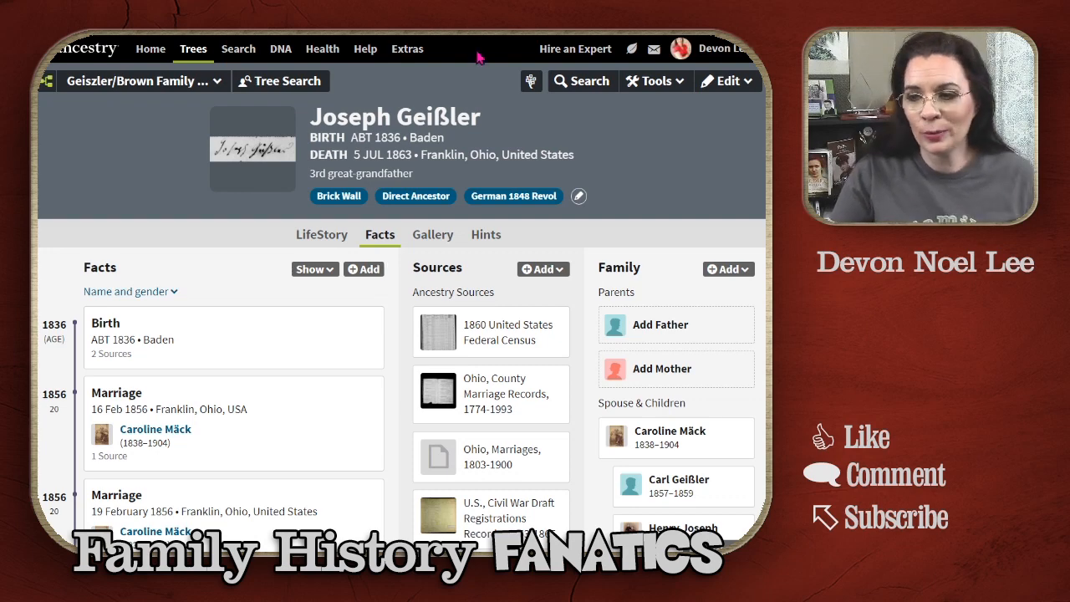
click(436, 239)
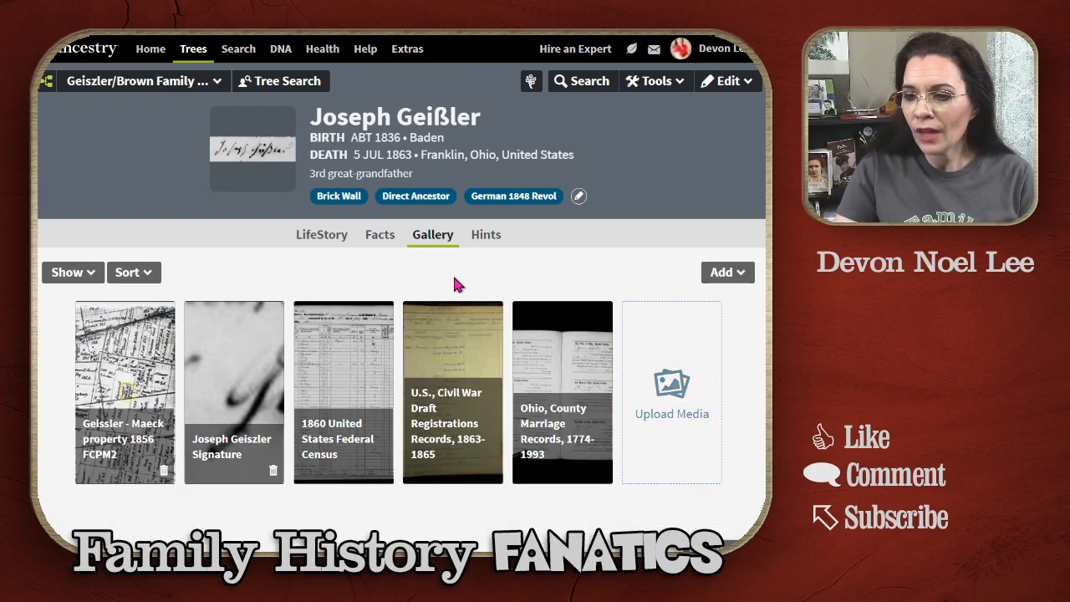
scroll(468, 251, down, 1)
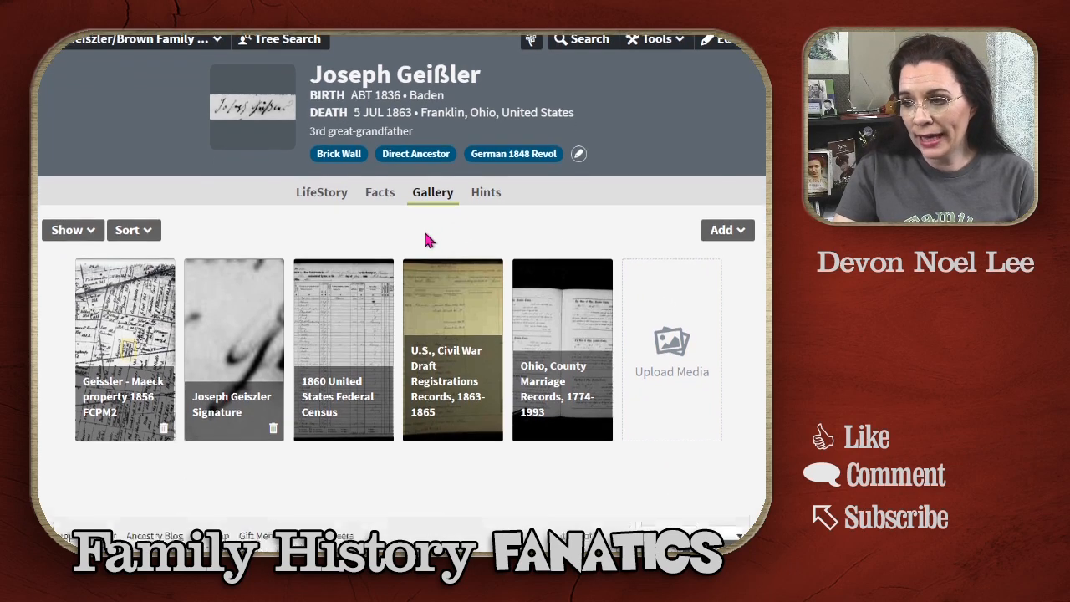
scroll(424, 240, down, 1)
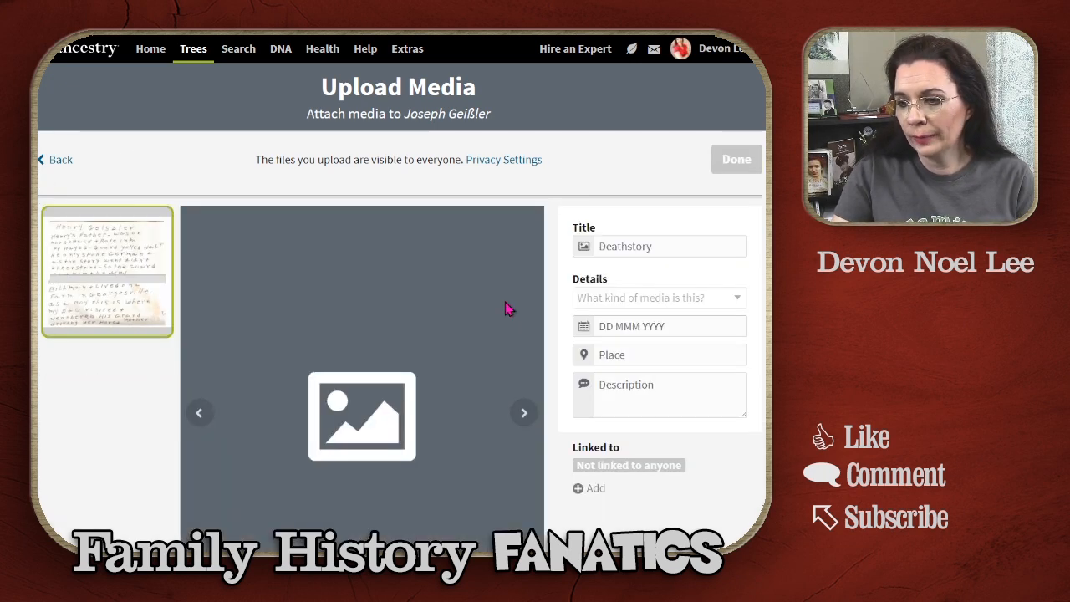
scroll(116, 429, down, 1)
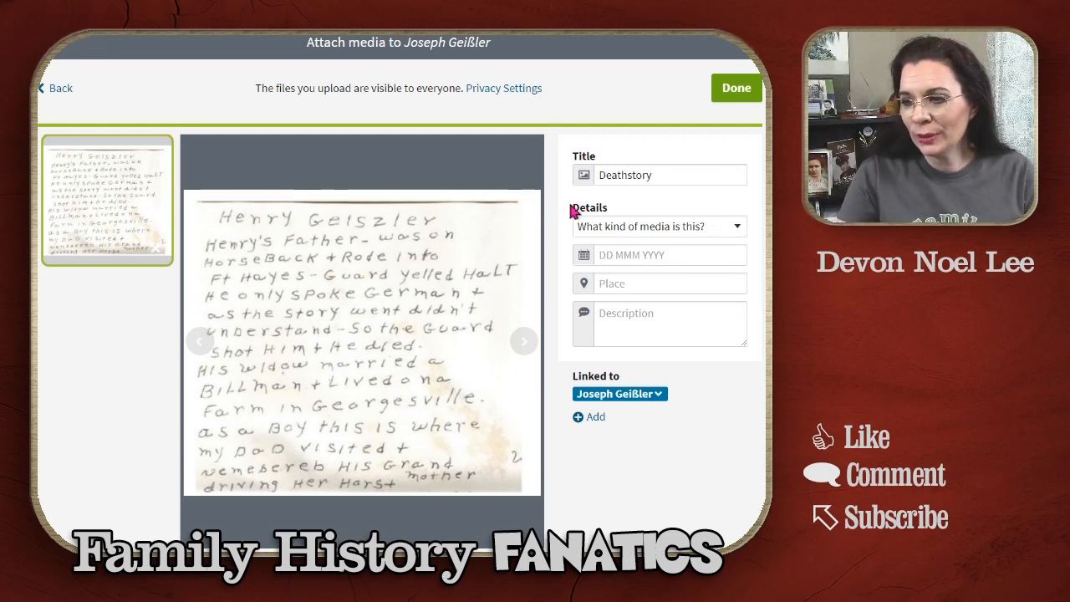
drag(666, 174, 525, 176)
text(Joseph Geißler's Death Story)
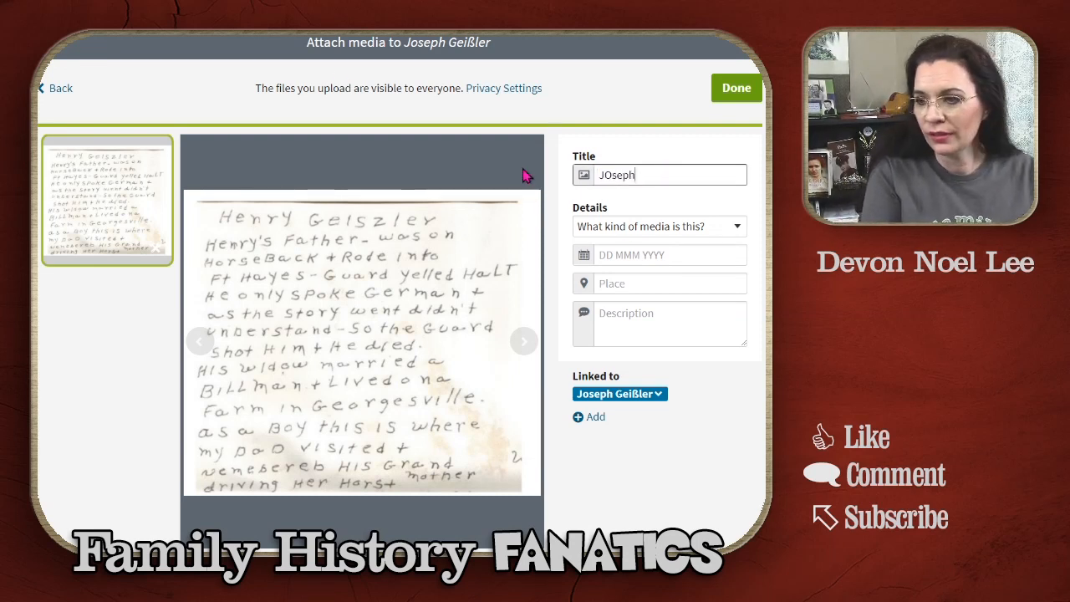
click(686, 255)
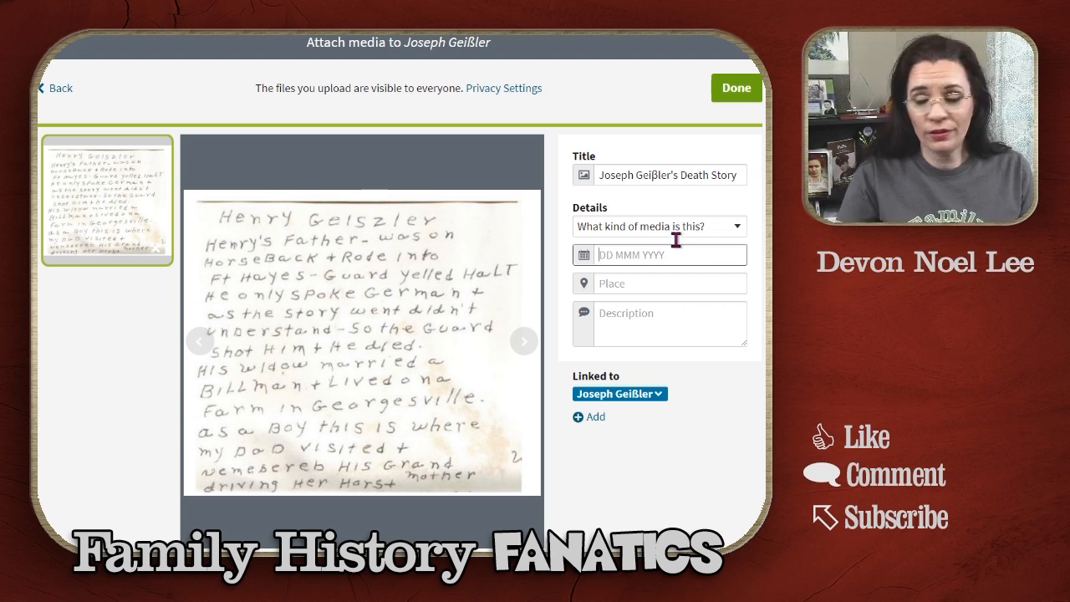
click(634, 175)
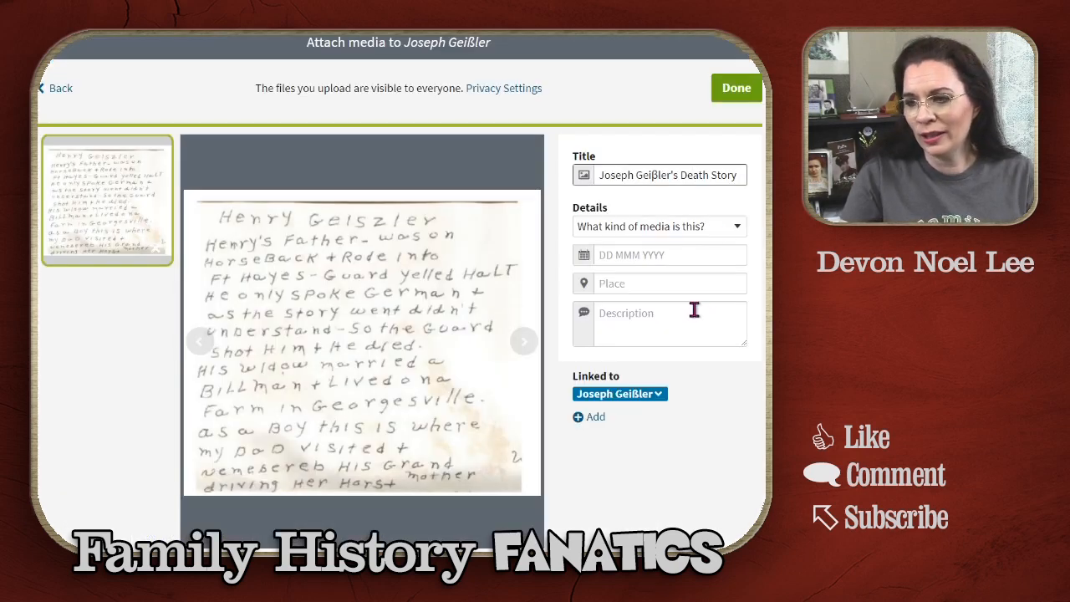
Step: Set the media type to Document / Certificate
key(Tab)
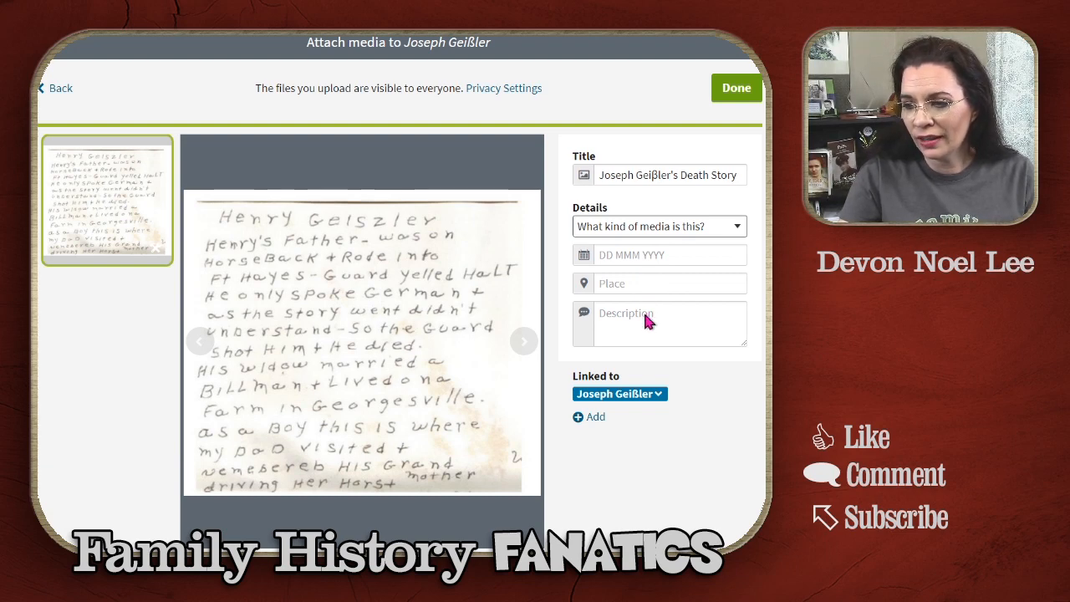
key(o)
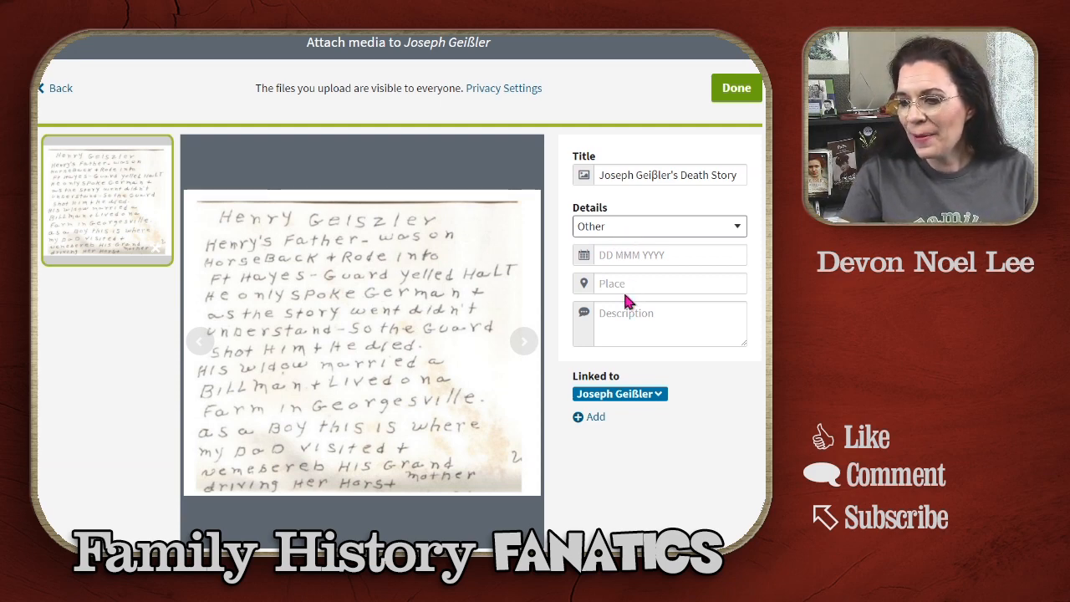
key(d)
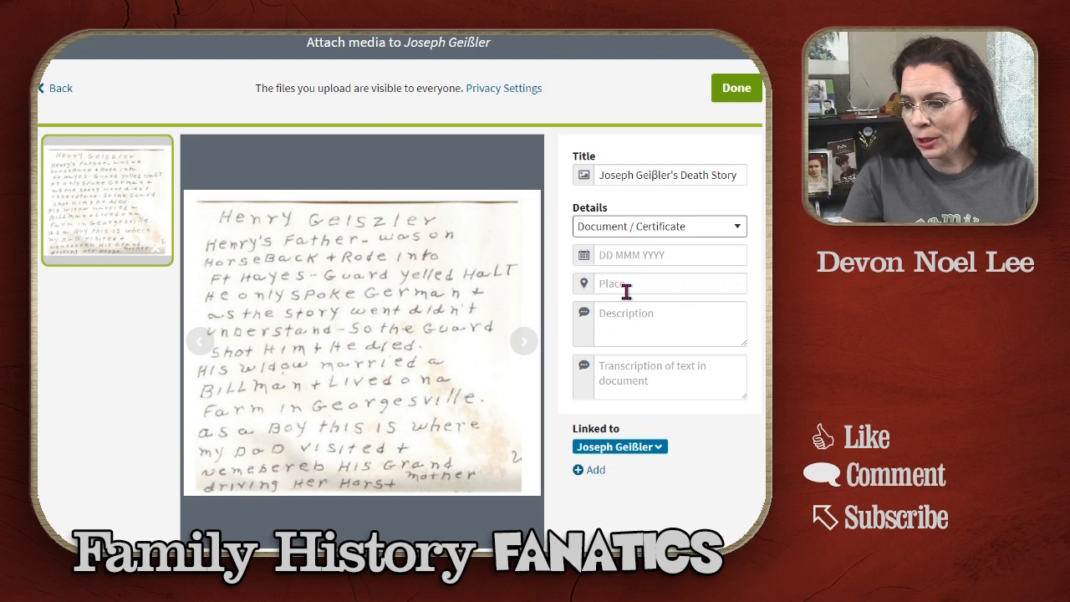
click(634, 256)
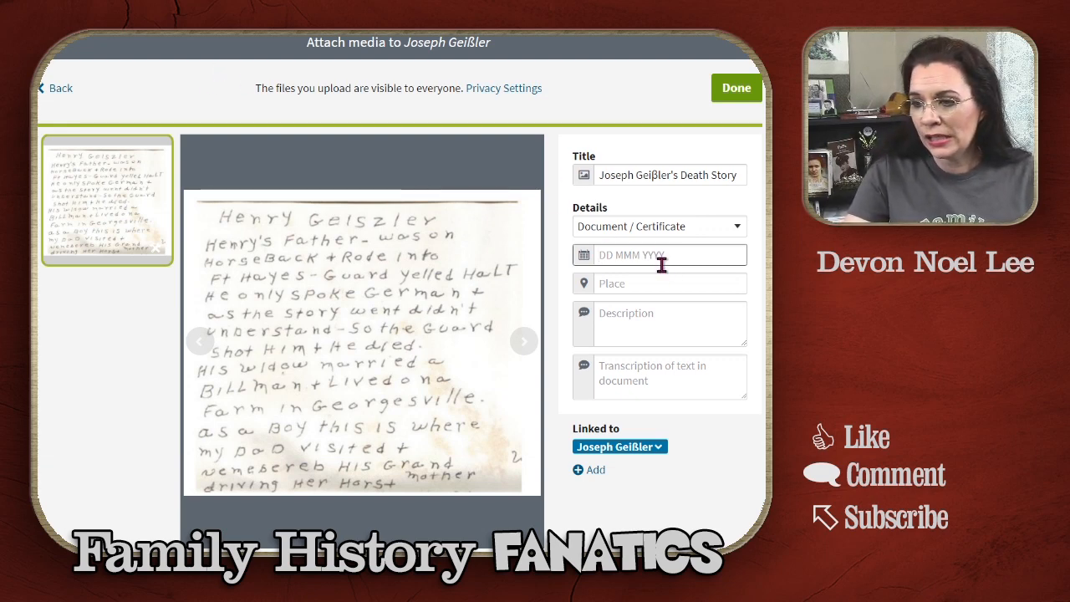
Step: Date the story Jul 1863 and set its place to Franklin County, Ohio, USA
text(July)
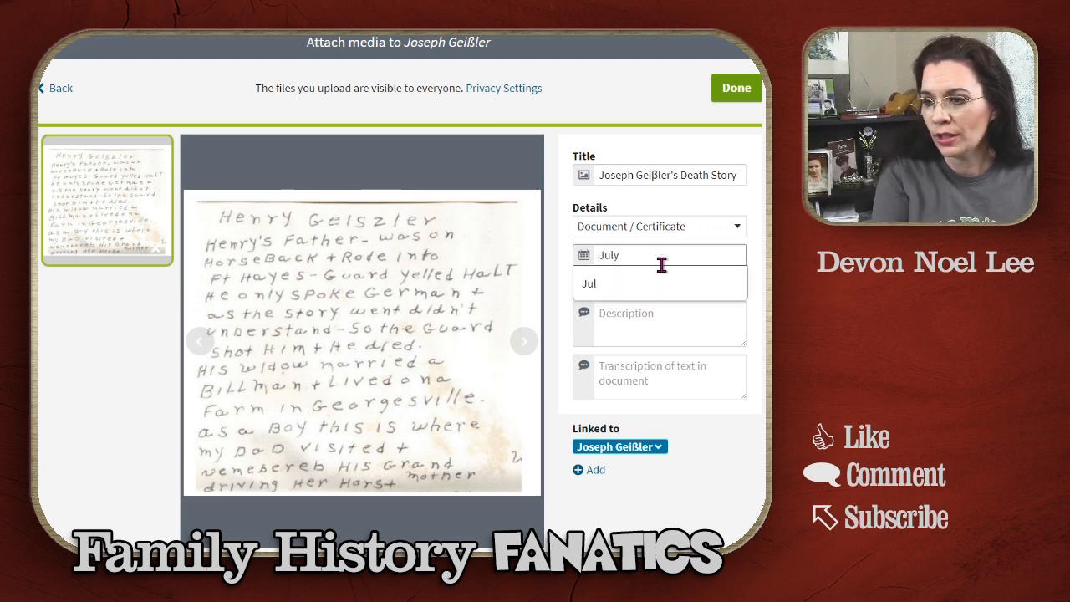
key(BackSpace)
text( 1863)
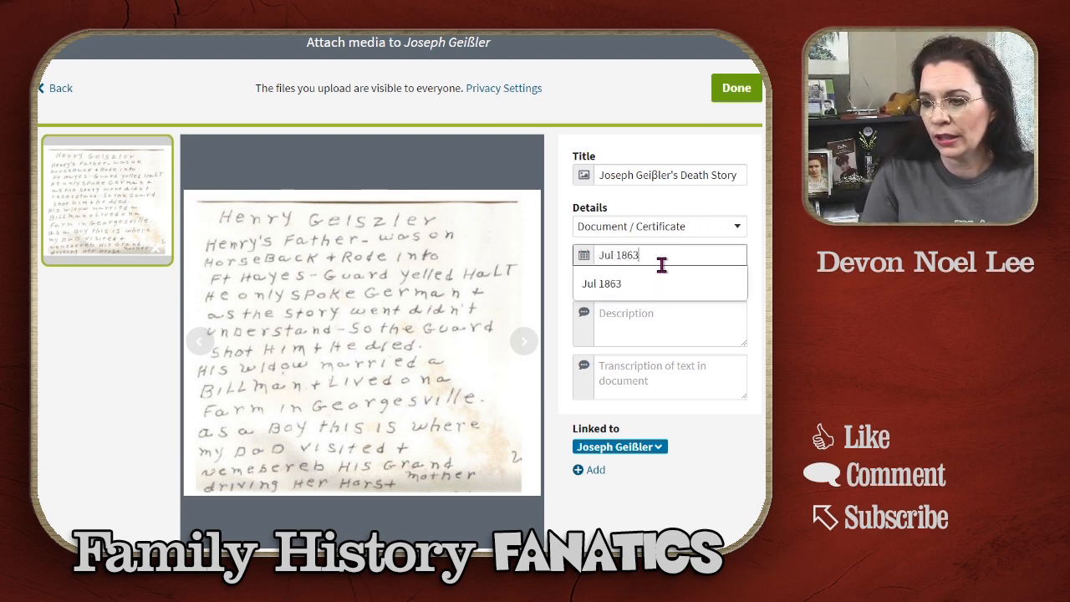
click(660, 281)
click(662, 286)
text(F)
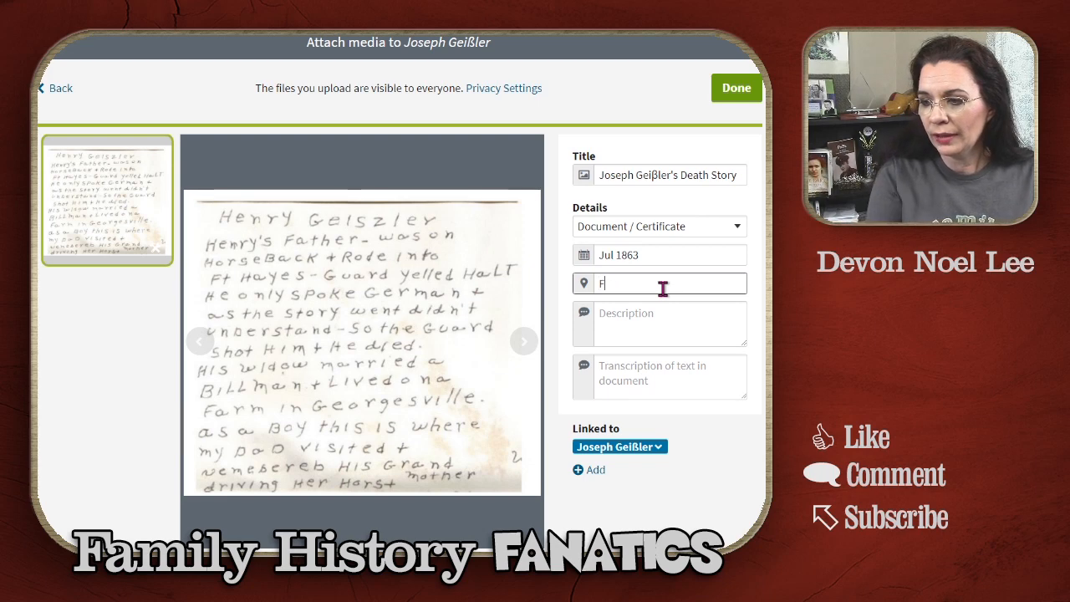
text(ranklin County, Ohio)
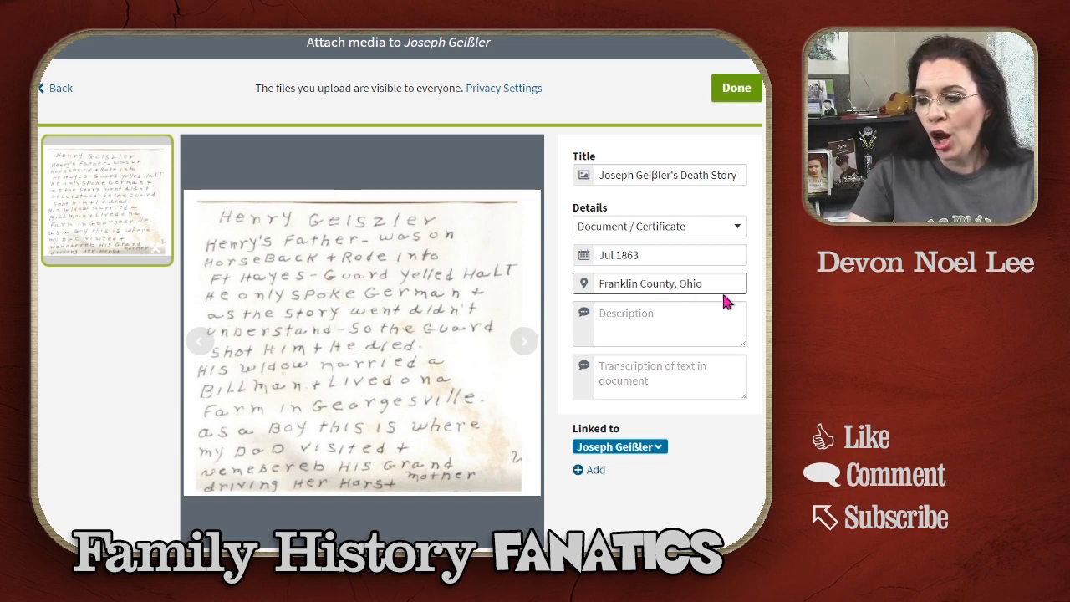
text(, US)
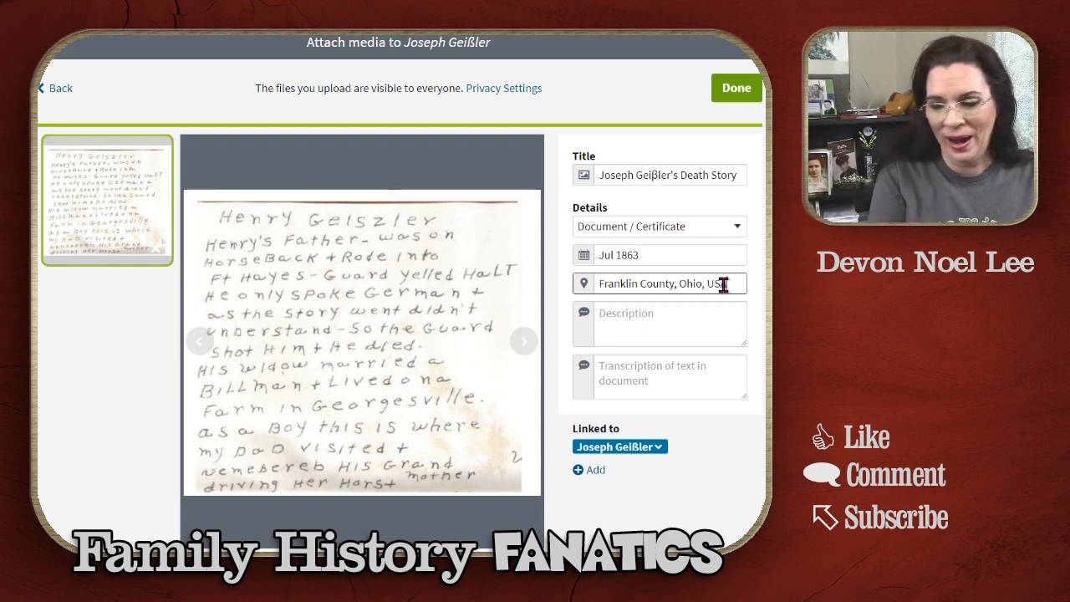
Step: Paste the prepared description of the story's origin and writer
key(Tab)
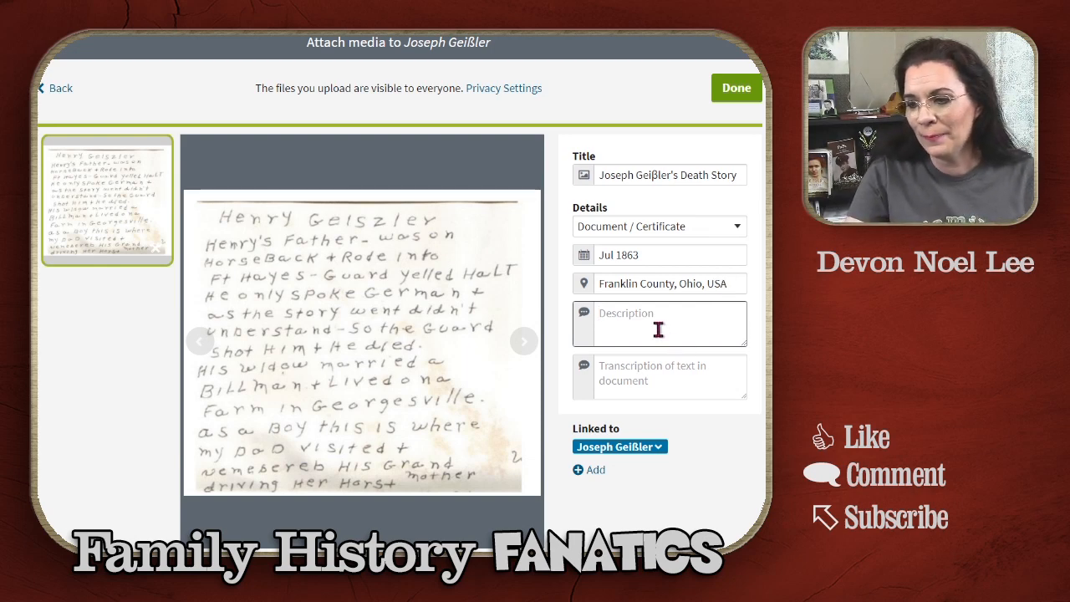
text(Henry's granddaughter and Joseph's great granddaughter.)
key(Tab)
scroll(667, 336, up, 2)
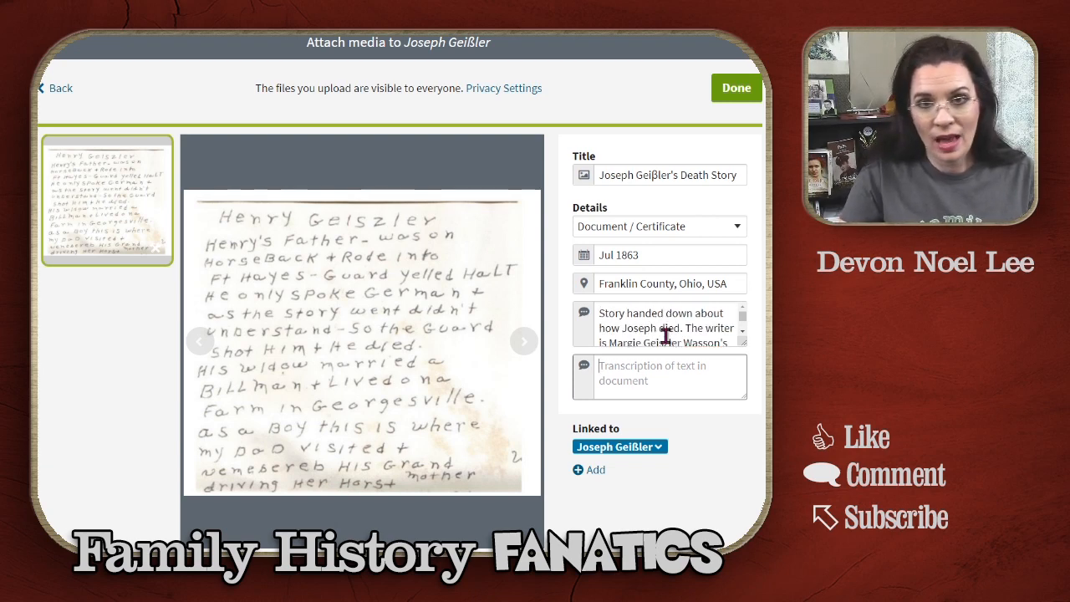
scroll(666, 336, down, 1)
scroll(666, 336, down, 2)
scroll(666, 336, up, 3)
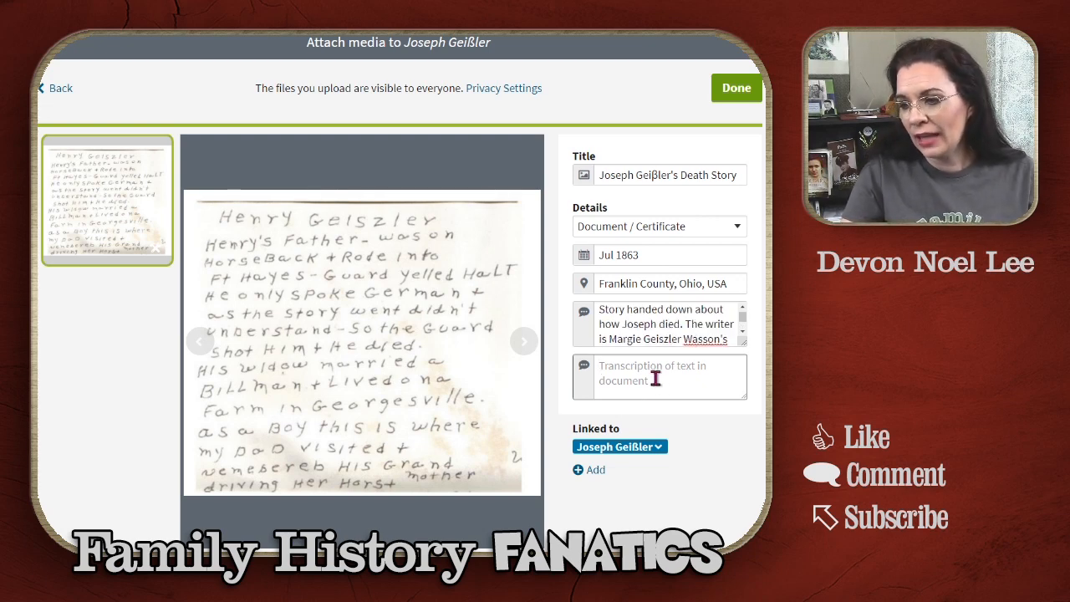
click(593, 470)
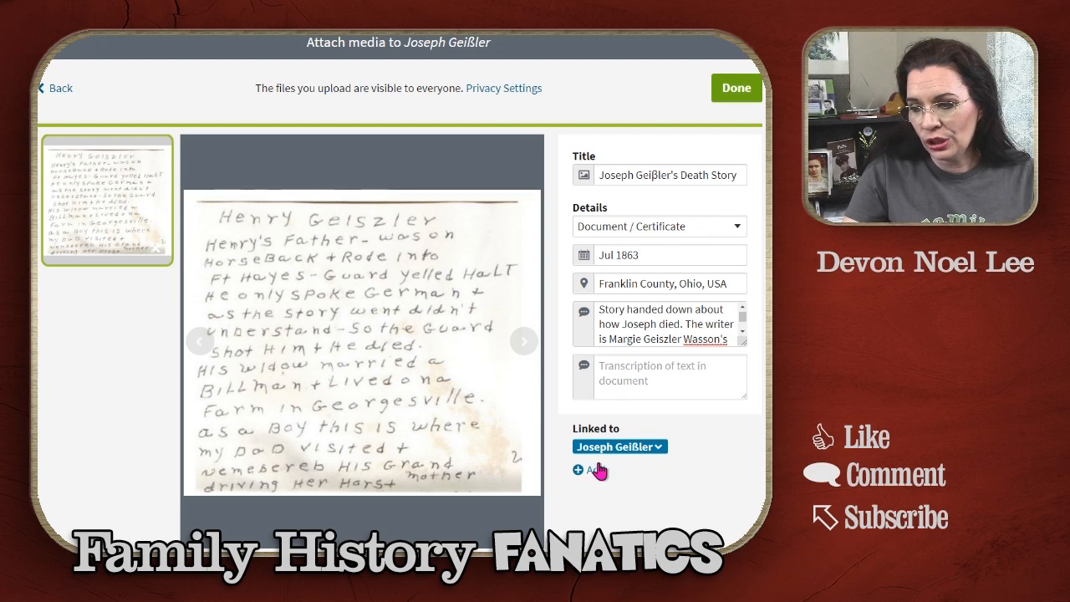
text(Henry)
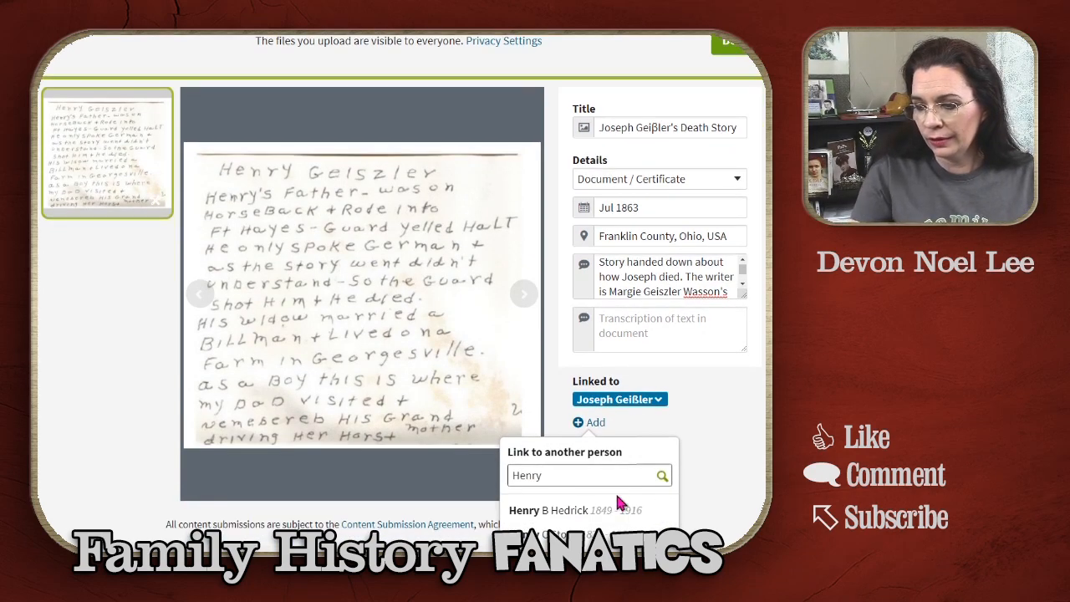
text( Jose)
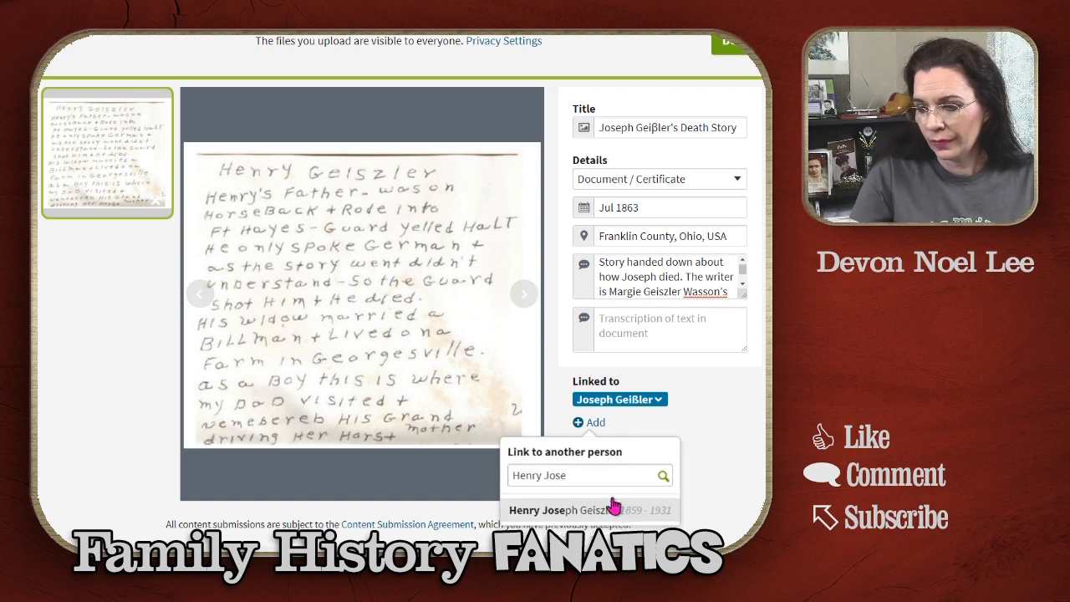
click(613, 505)
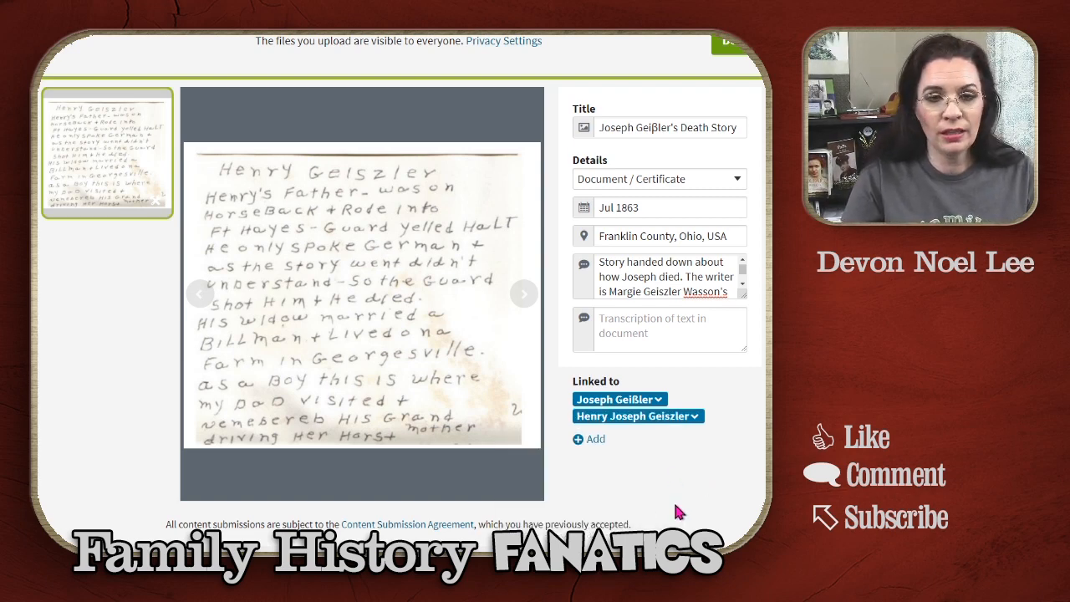
scroll(675, 508, up, 3)
scroll(675, 508, down, 1)
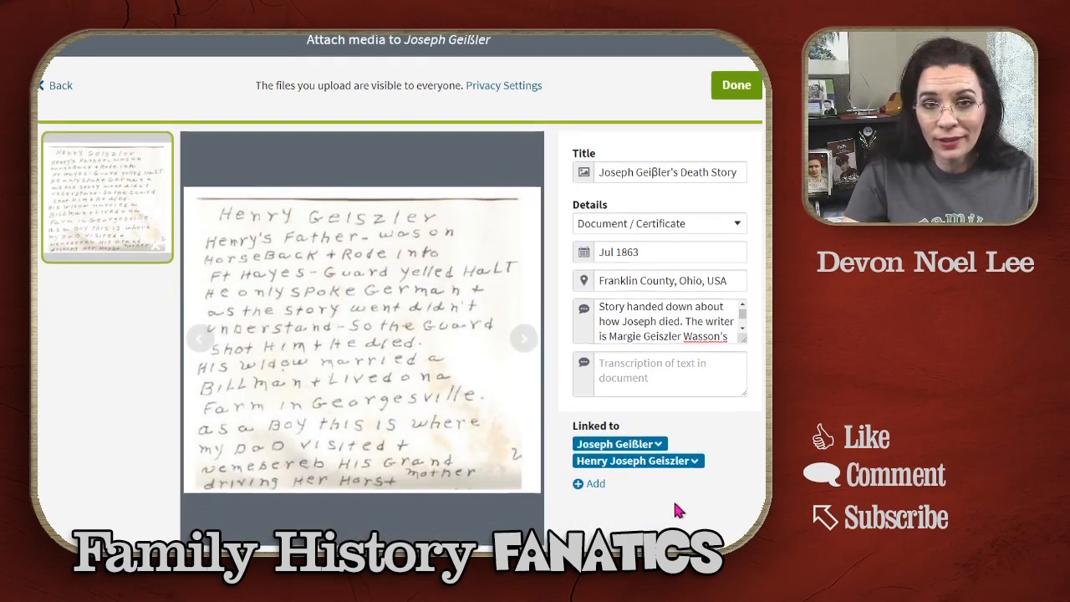
scroll(672, 497, down, 2)
scroll(672, 497, up, 1)
click(712, 97)
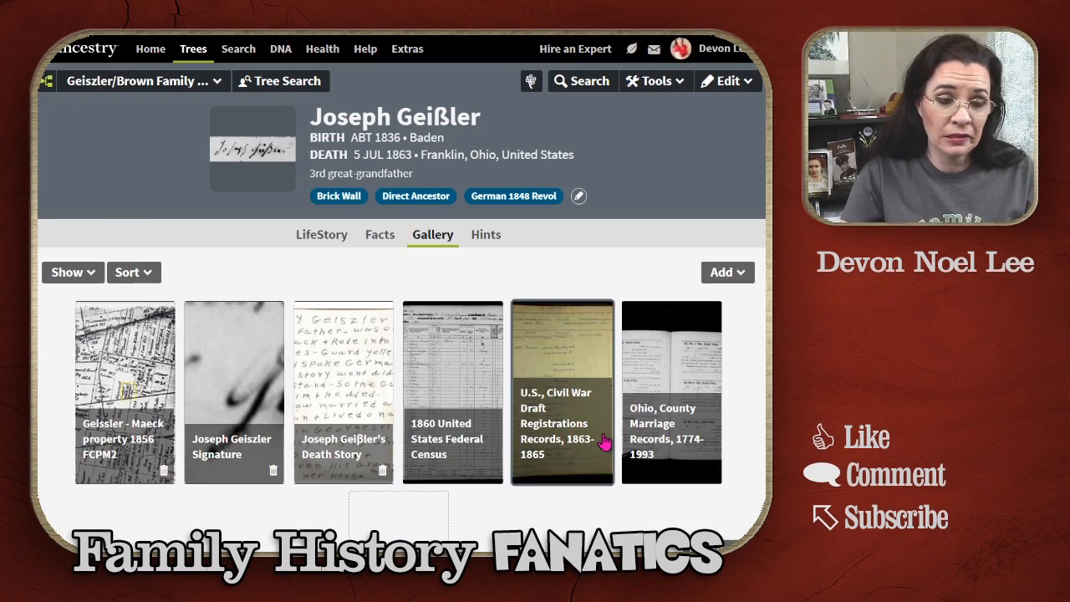
Step: Return to Joseph's Facts timeline and select his 5 Jul 1863 Death fact
click(377, 238)
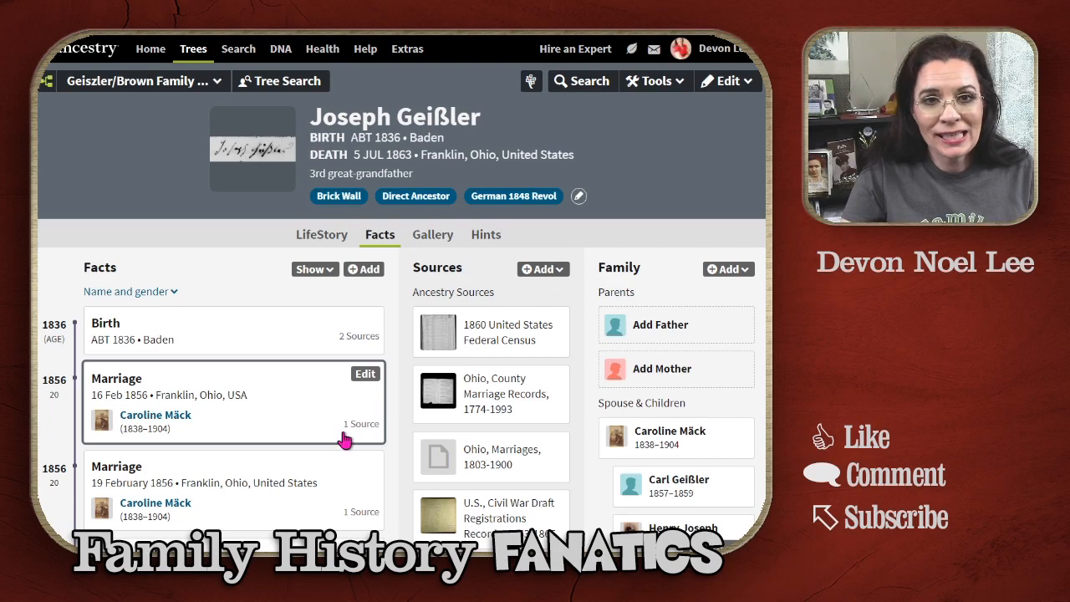
scroll(344, 440, down, 10)
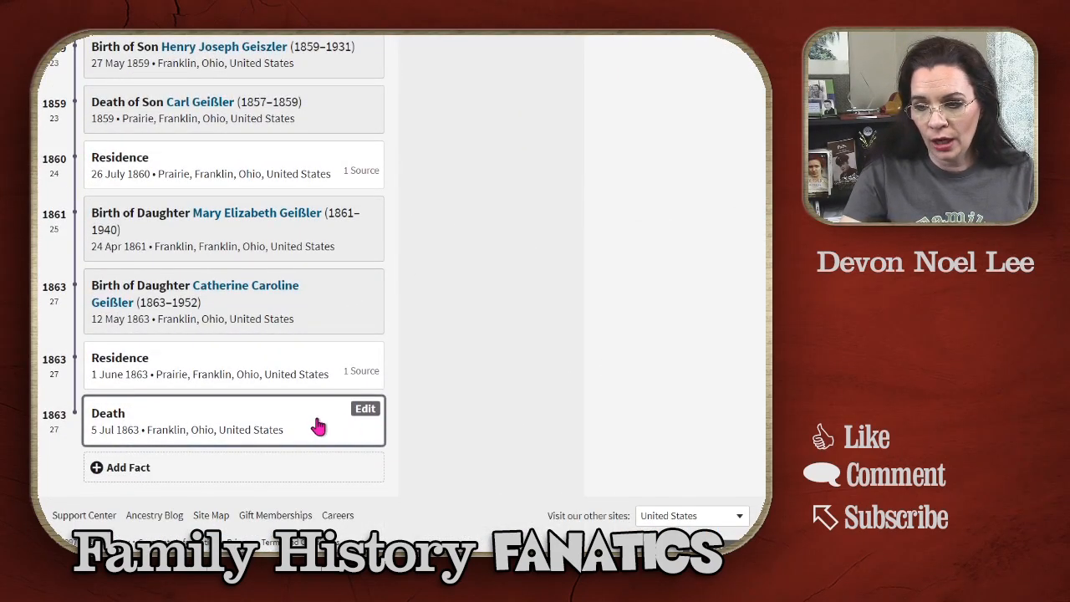
click(251, 432)
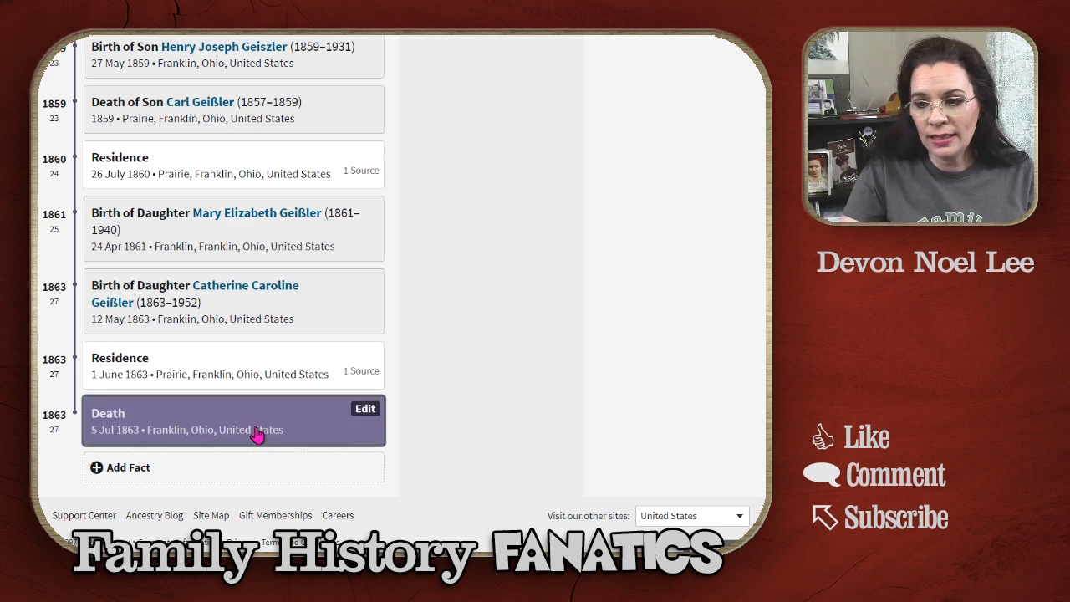
Step: Attach the Death Story to Joseph's Death fact from its Media options
click(365, 409)
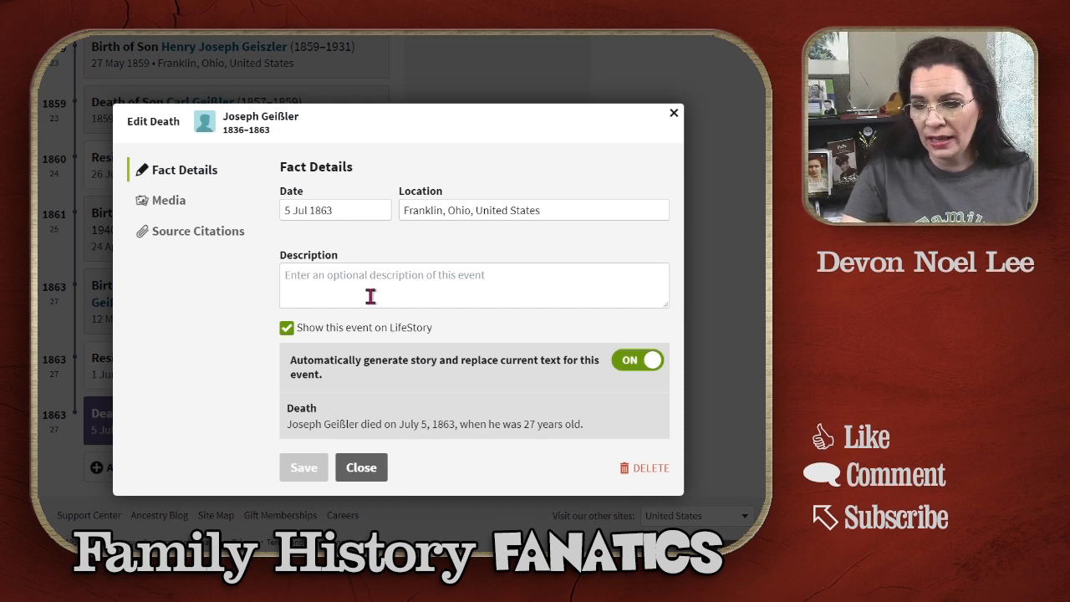
click(168, 203)
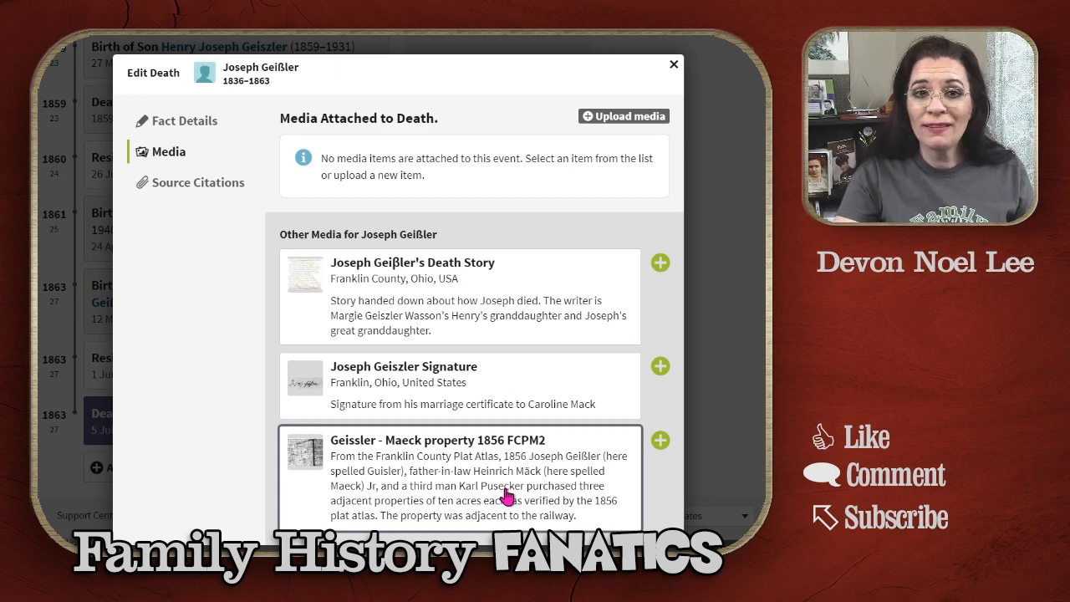
click(660, 264)
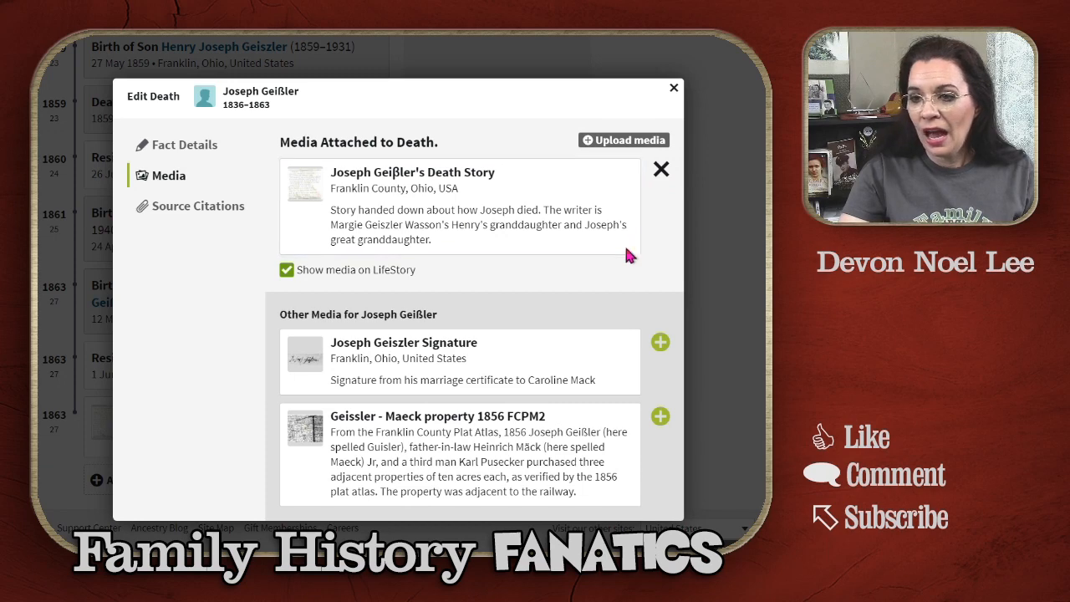
click(674, 90)
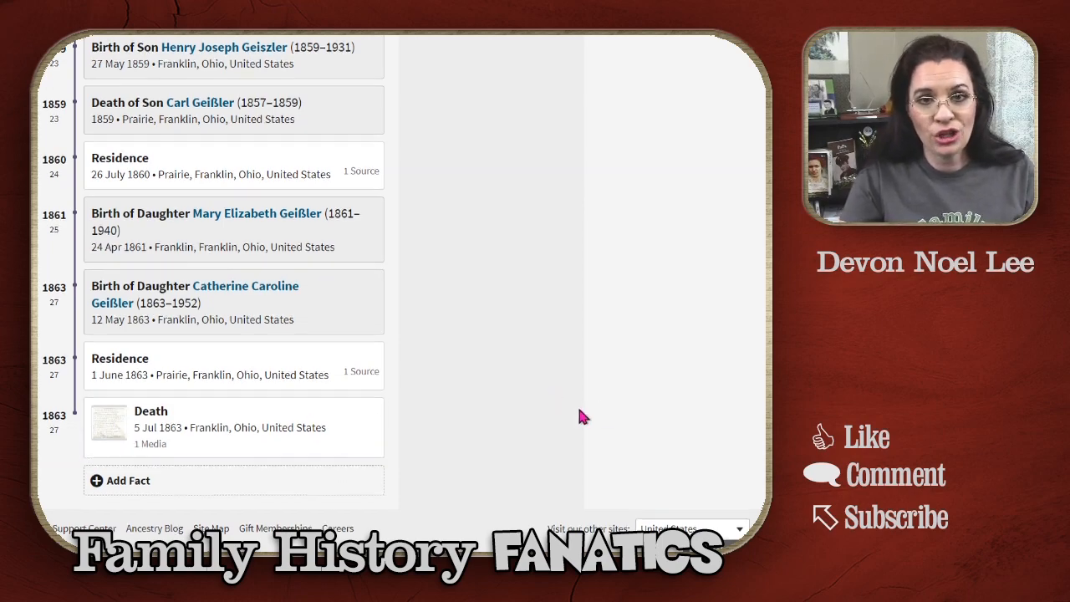
scroll(524, 411, up, 10)
scroll(485, 518, up, 1)
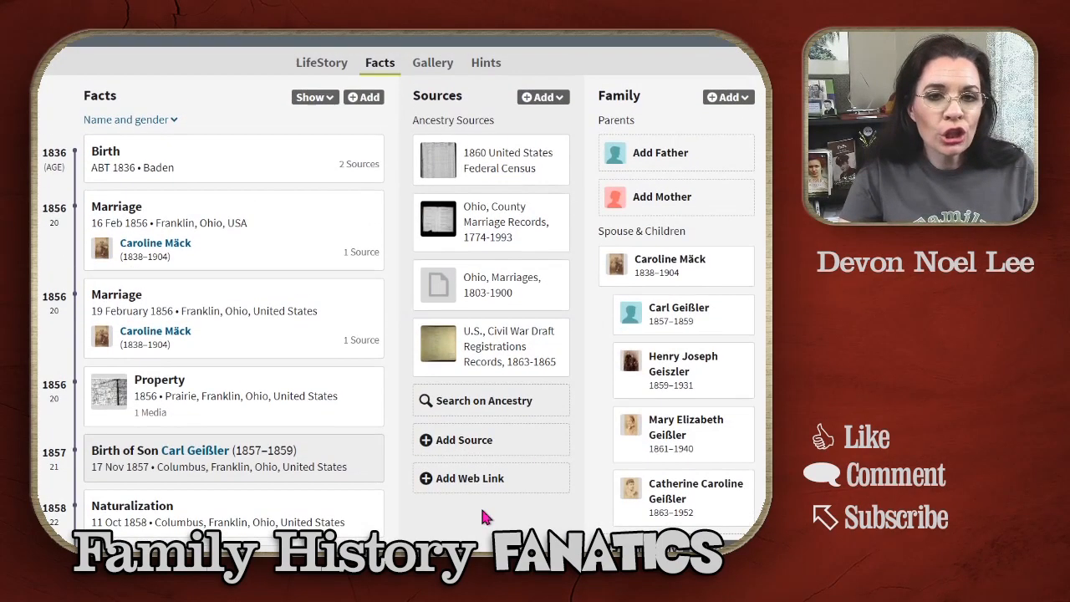
scroll(484, 517, down, 2)
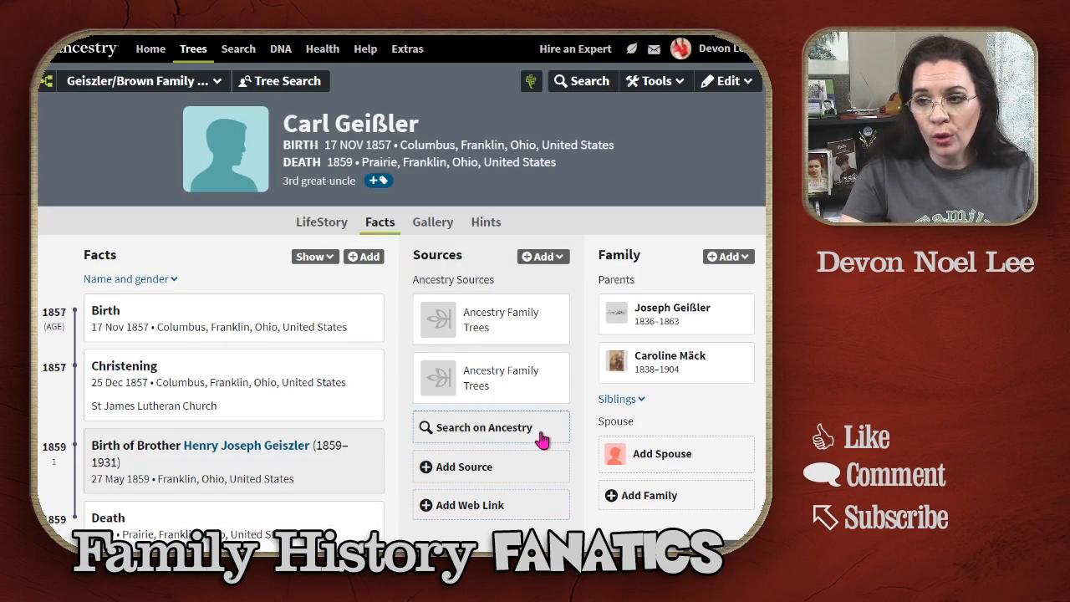
scroll(422, 449, down, 1)
click(440, 128)
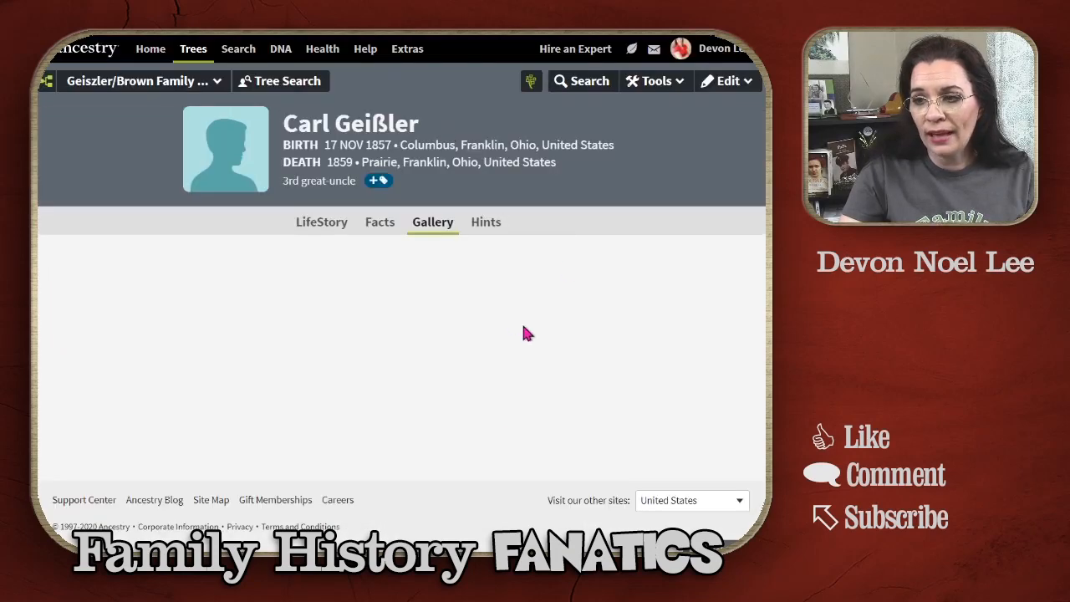
click(473, 324)
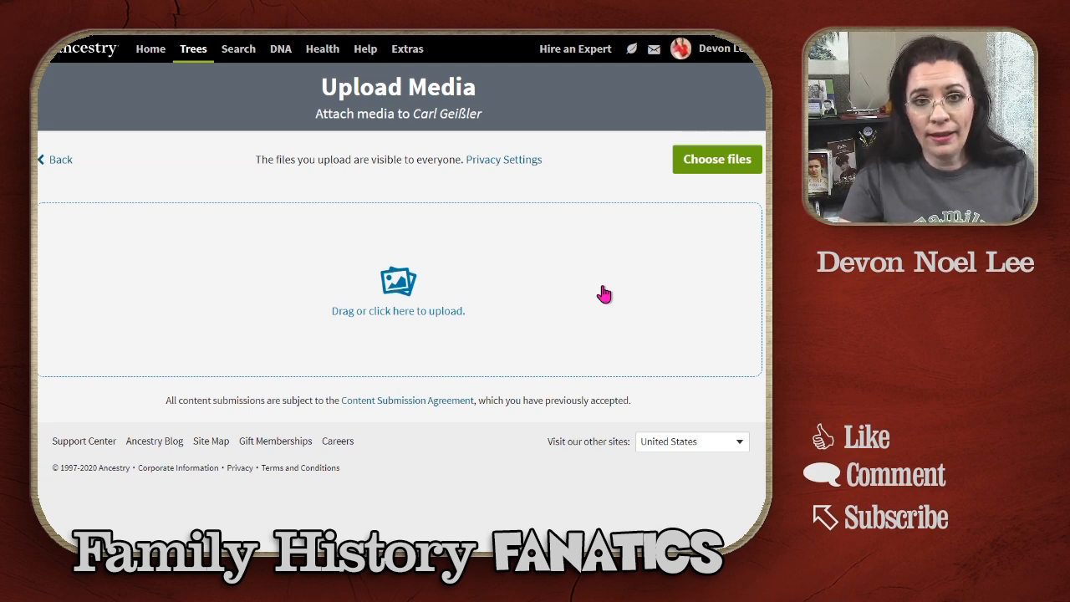
click(386, 317)
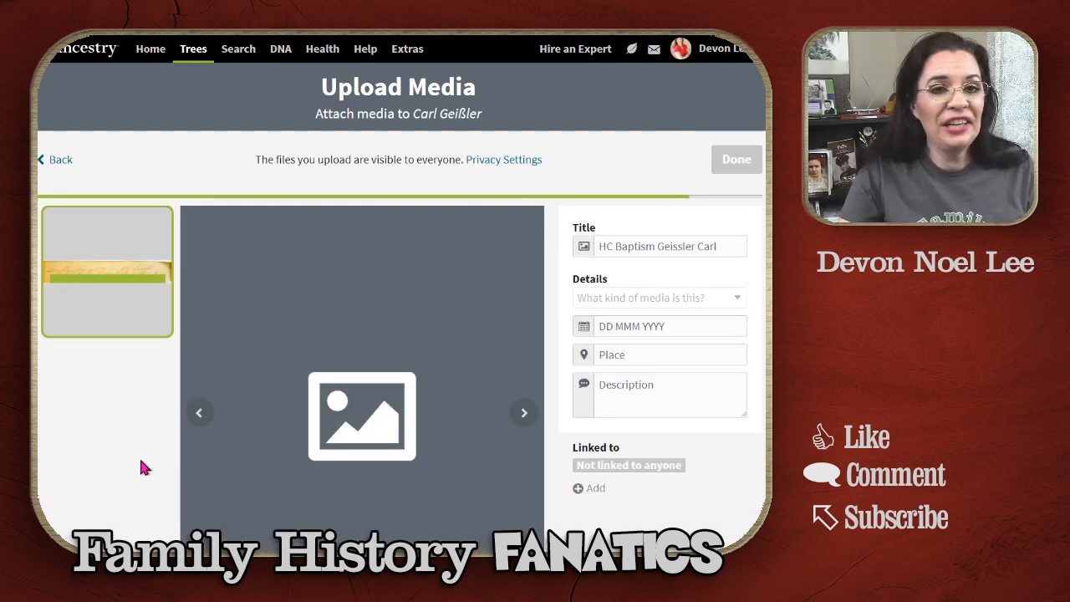
scroll(140, 467, down, 1)
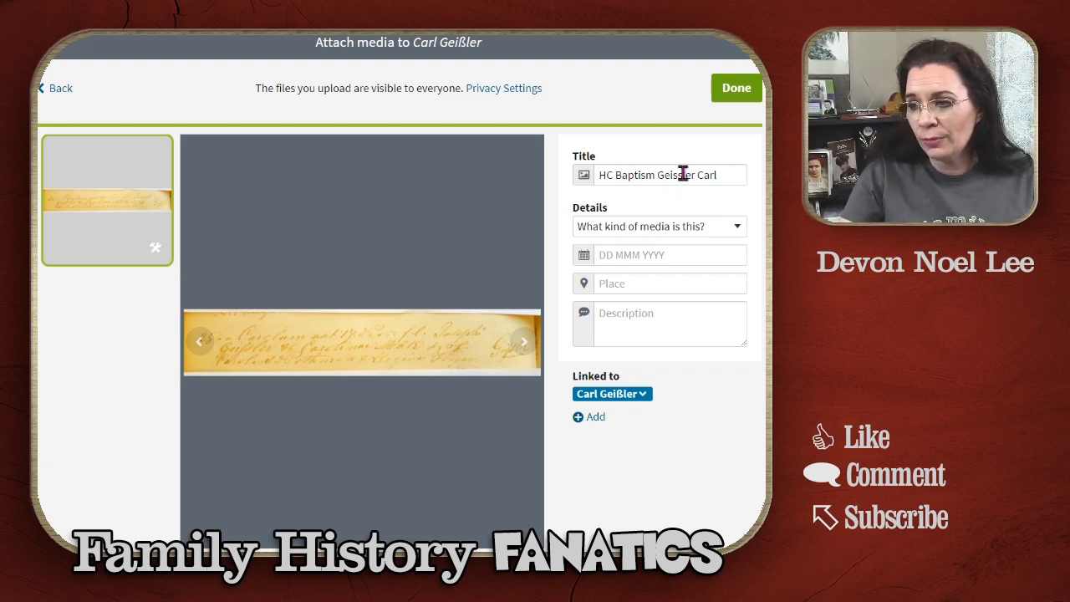
double_click(709, 175)
key(BackSpace)
key(ctrl+Left)
text(Carl)
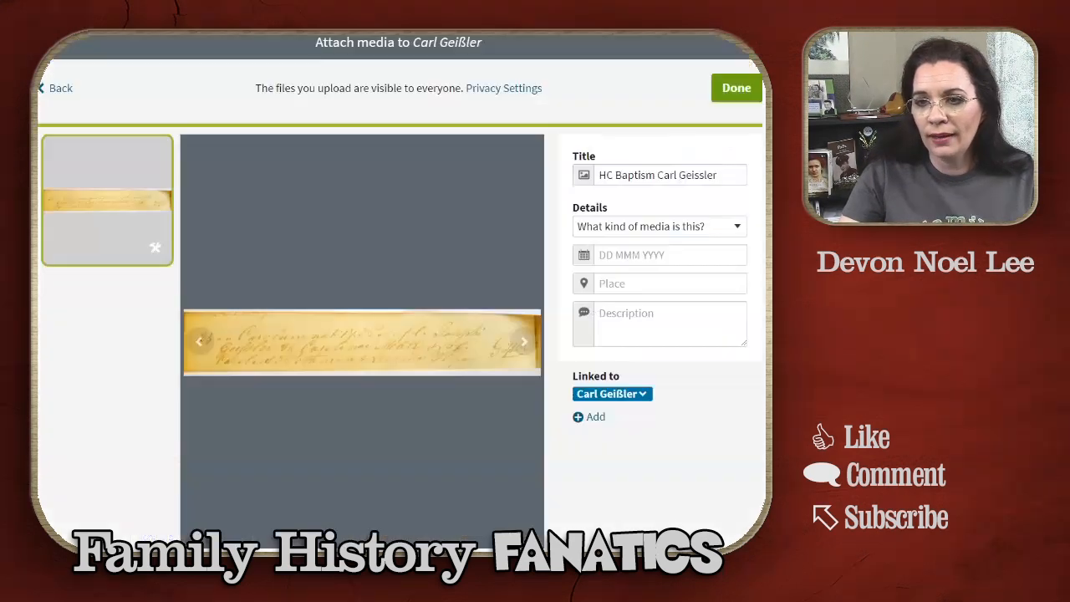
drag(694, 176, 701, 176)
text(ß)
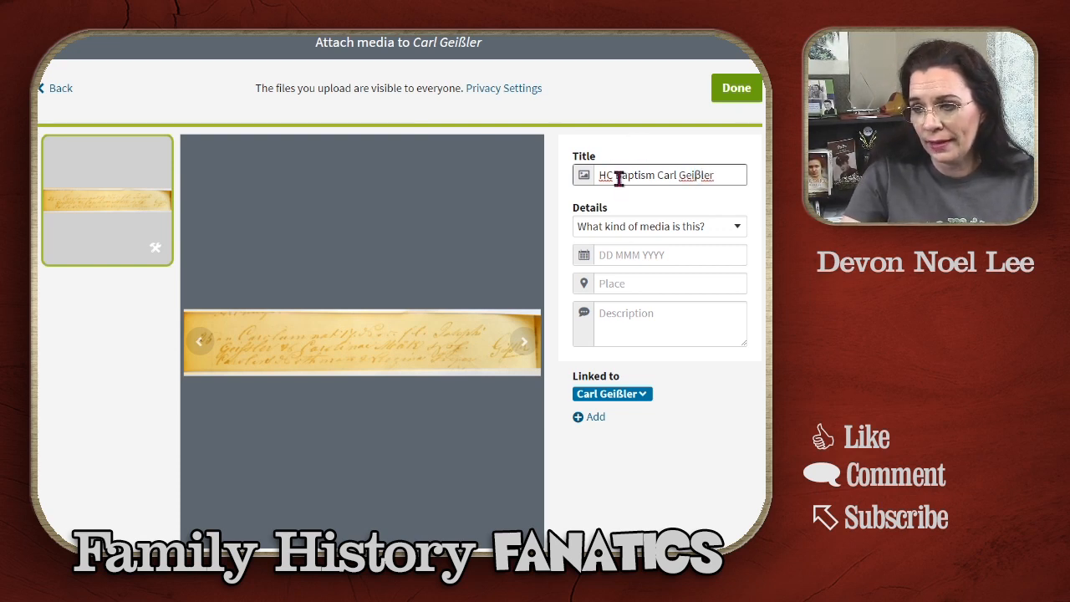
drag(616, 175, 542, 167)
key(BackSpace)
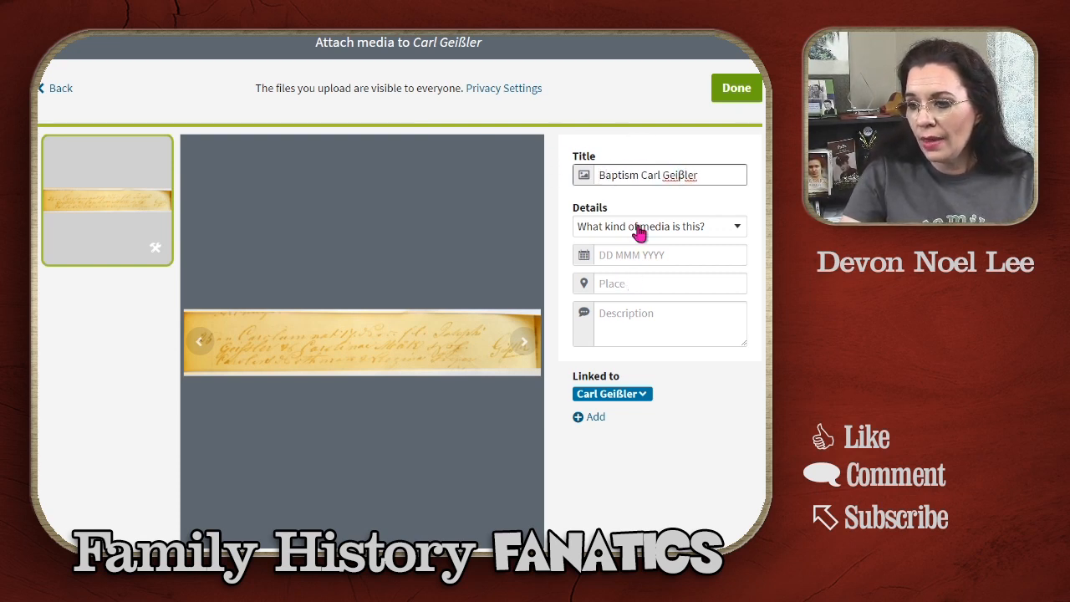
click(669, 231)
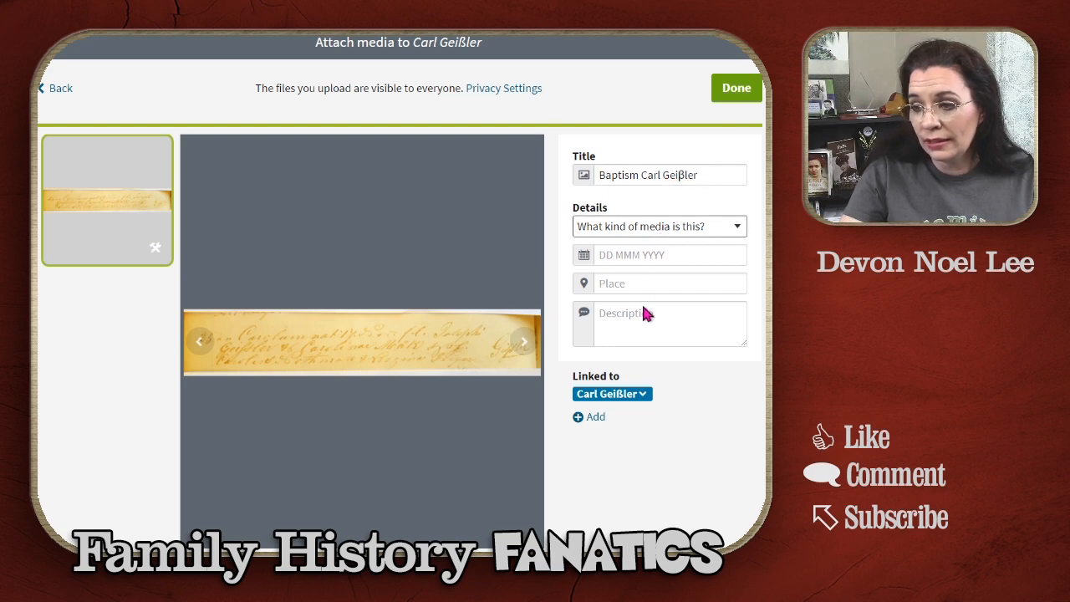
click(643, 306)
click(673, 256)
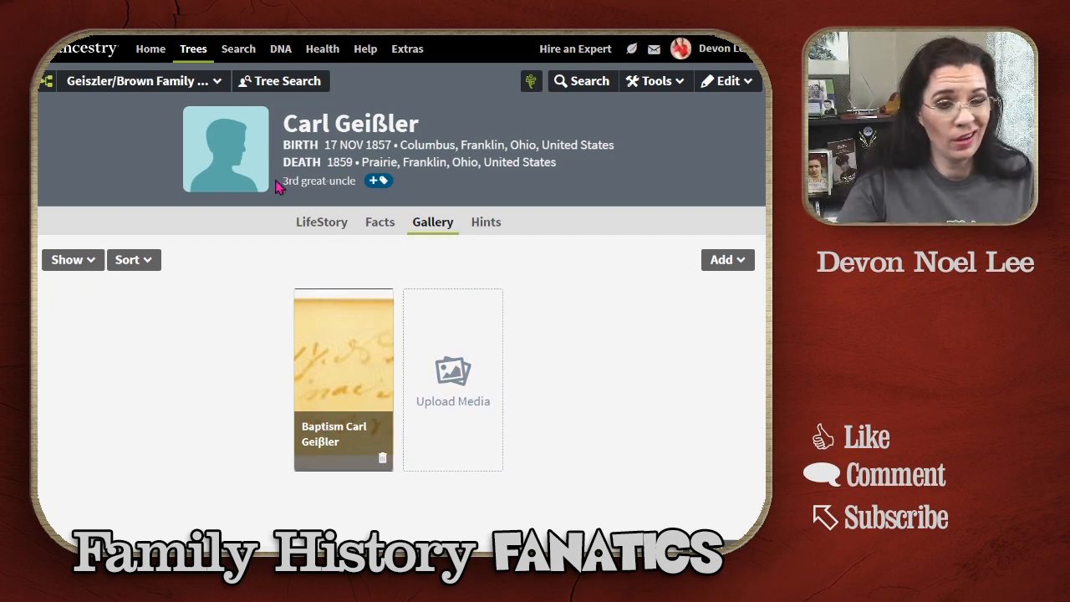
Step: Open Carl's Christening fact media options and preview the baptism record
click(385, 224)
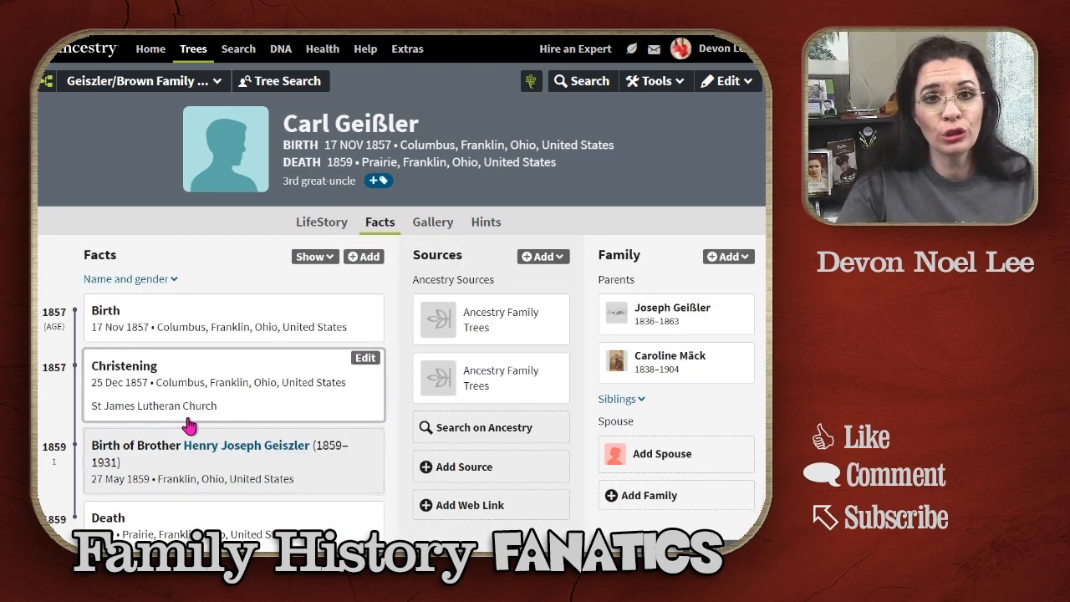
scroll(303, 347, down, 1)
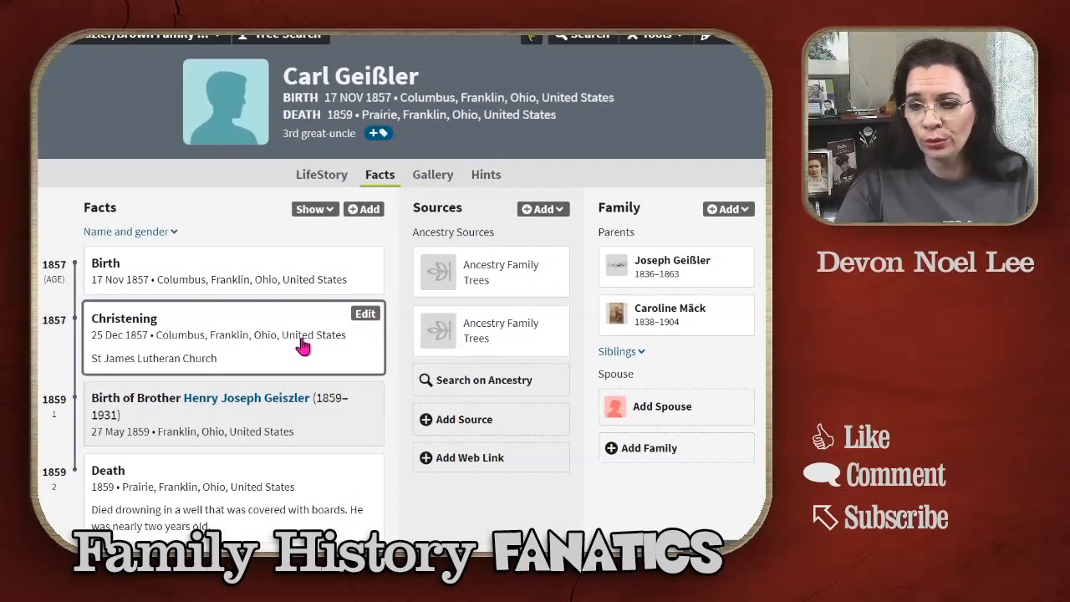
click(364, 315)
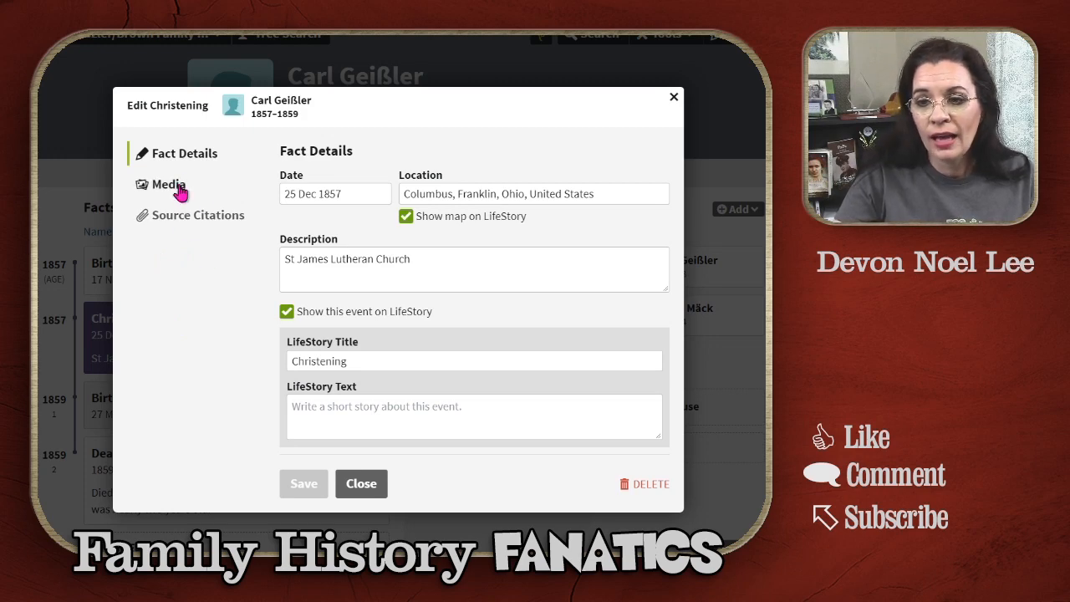
click(178, 190)
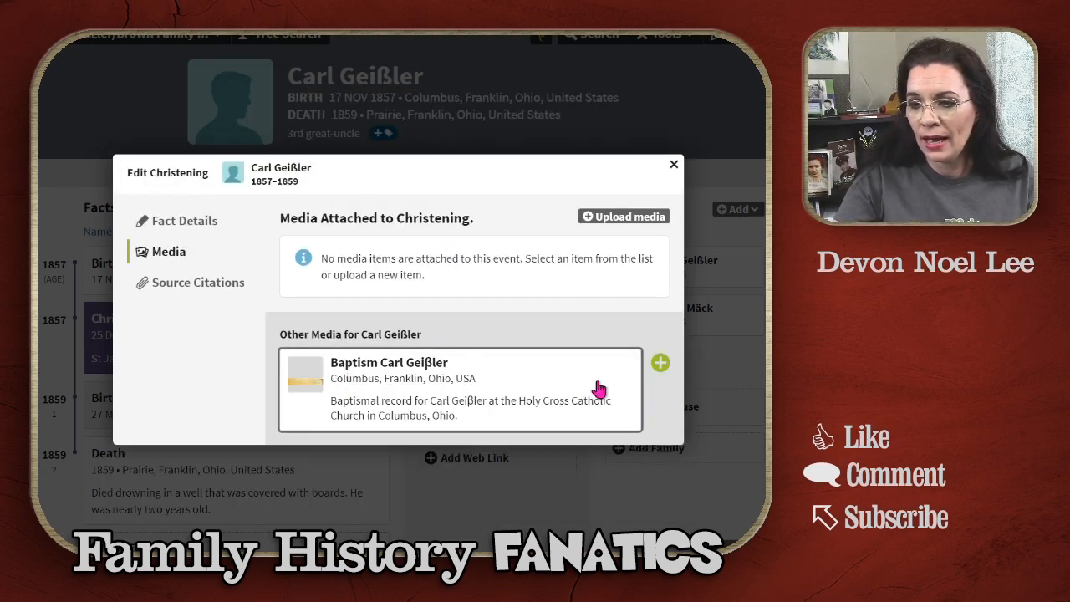
click(452, 387)
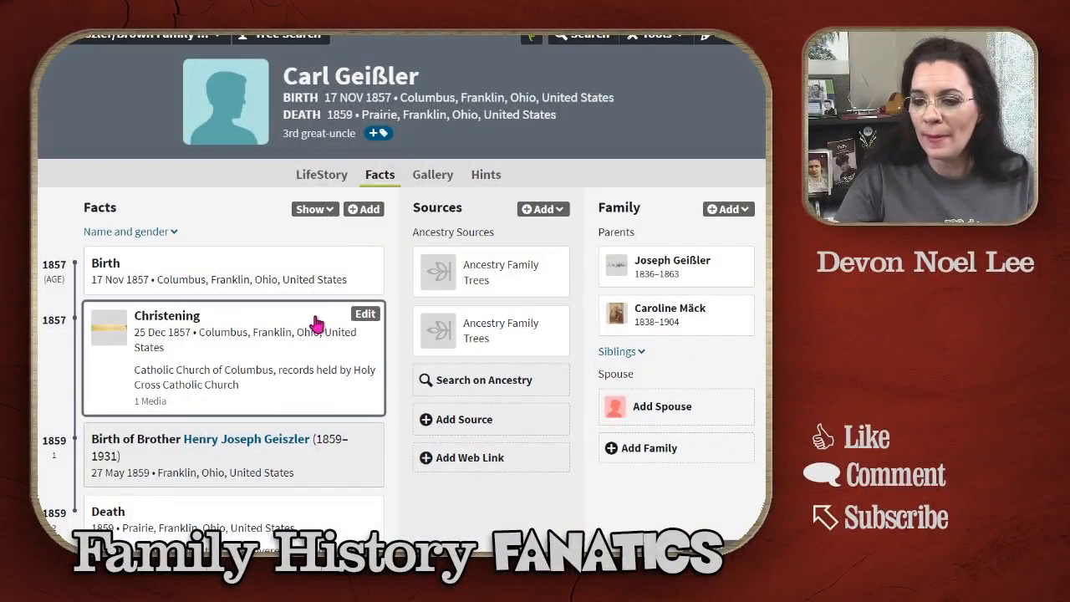
click(363, 315)
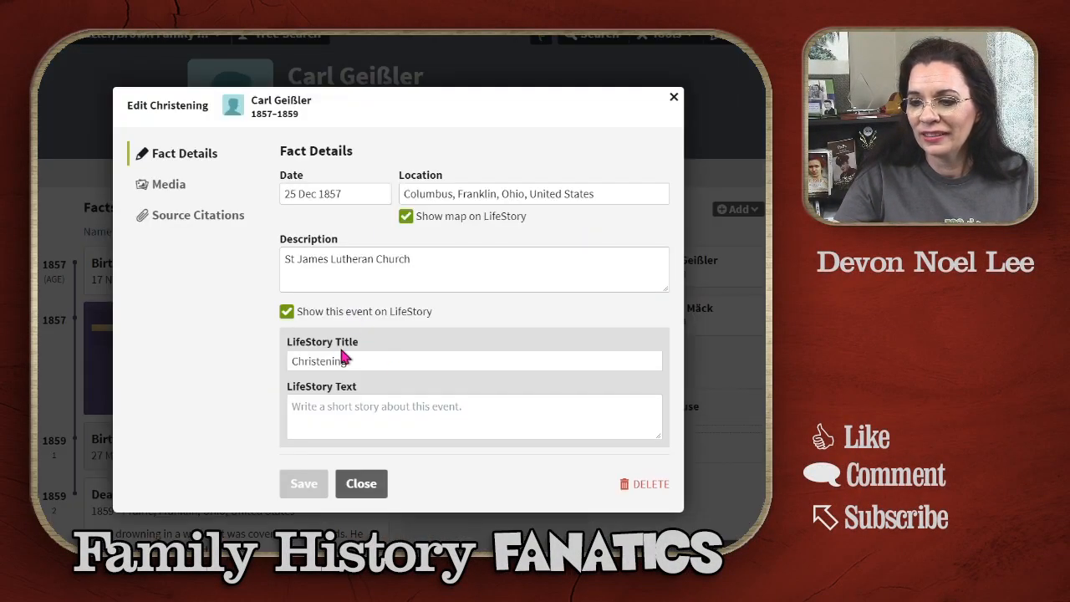
click(163, 186)
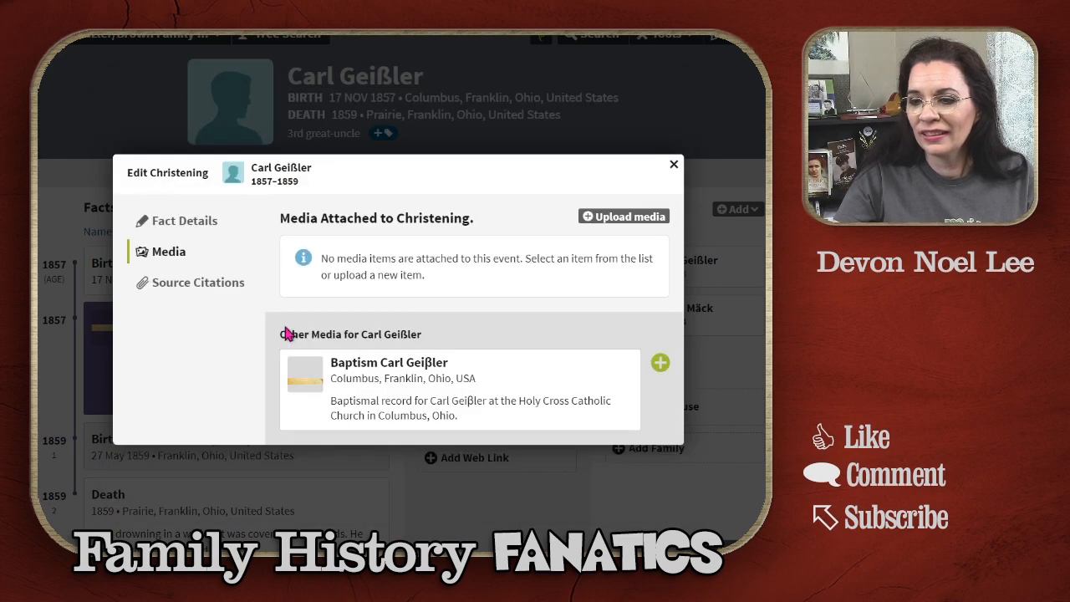
click(660, 365)
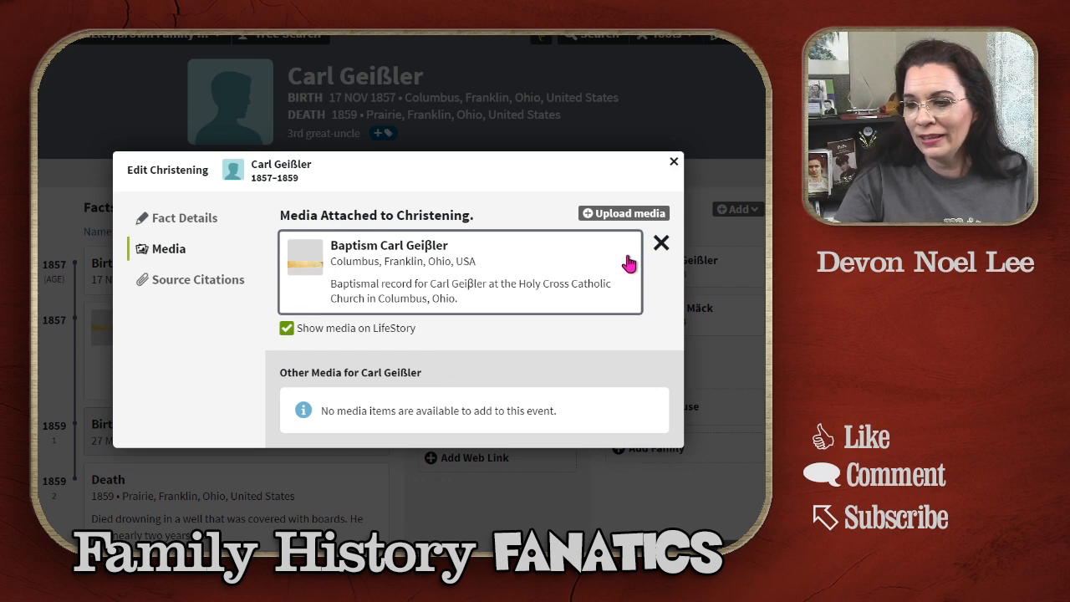
click(661, 243)
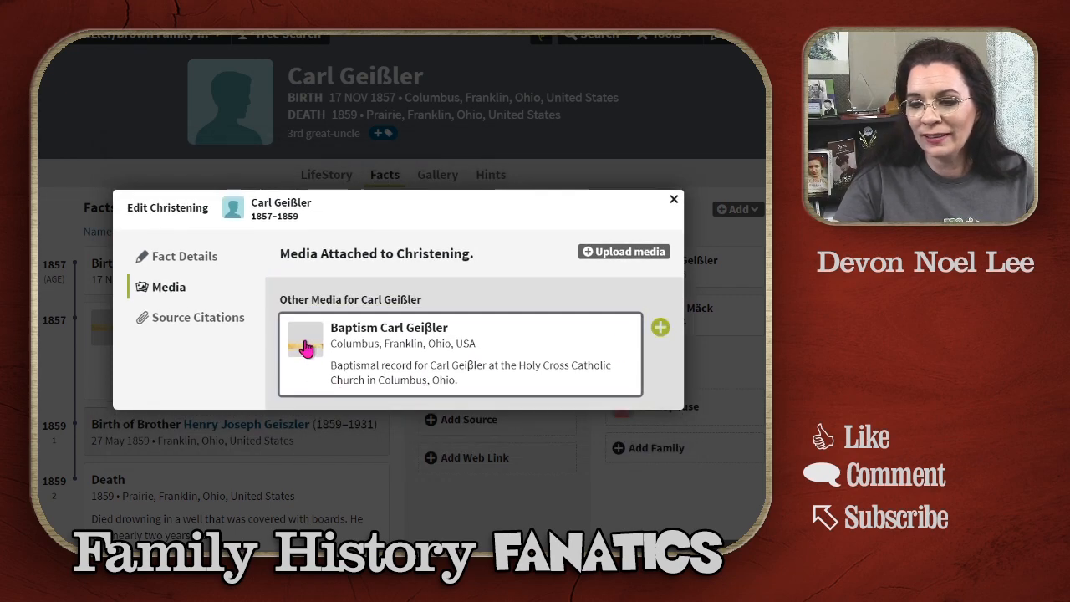
click(660, 331)
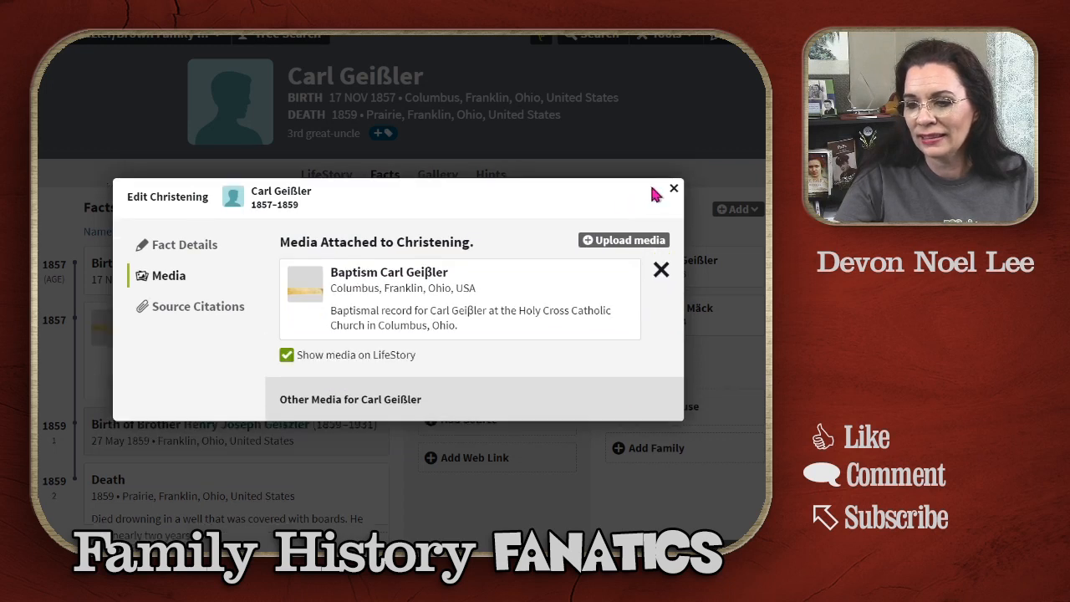
click(191, 253)
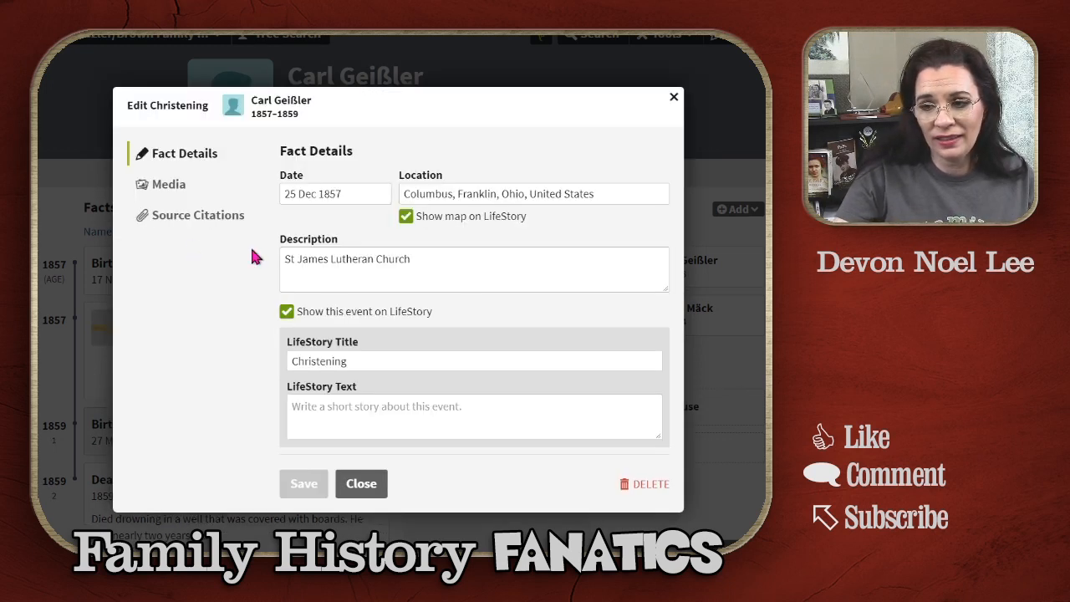
Step: Replace Carl's Christening description with 'Catholic Church of Columbus, records held by Holy Cross Catholic Church' and save it
click(445, 274)
key(ctrl+a)
text(Catholic Church of Columbus, records held by Holy Cross Catholic Church)
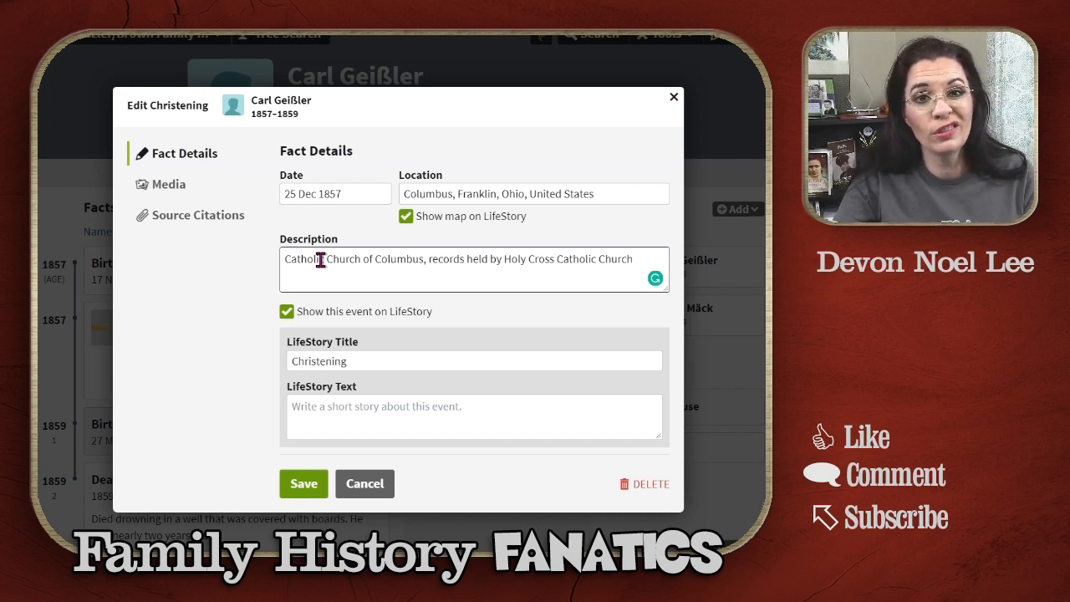
click(303, 493)
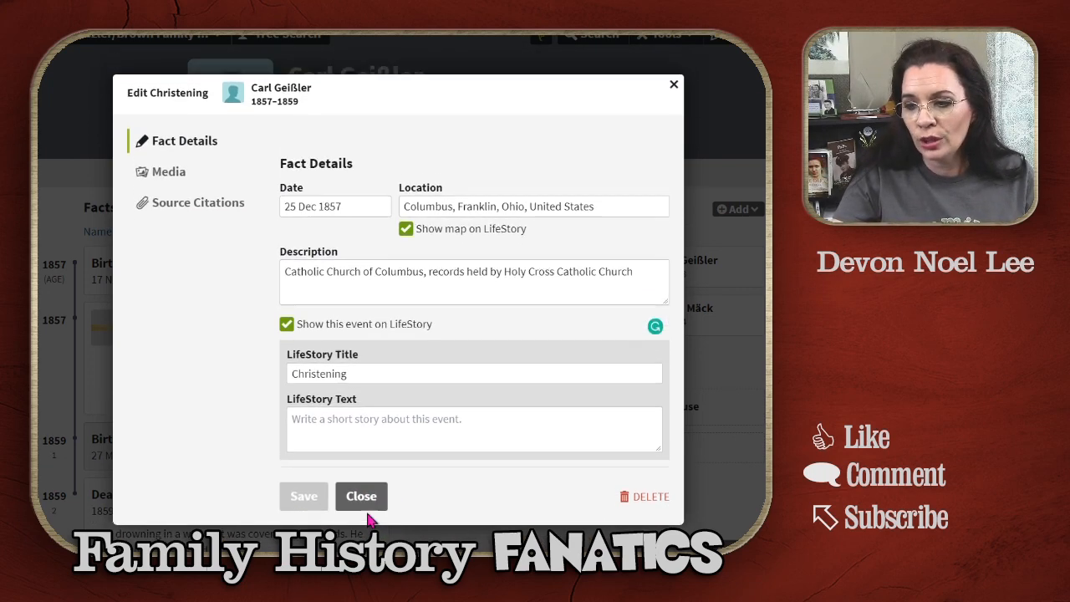
click(369, 492)
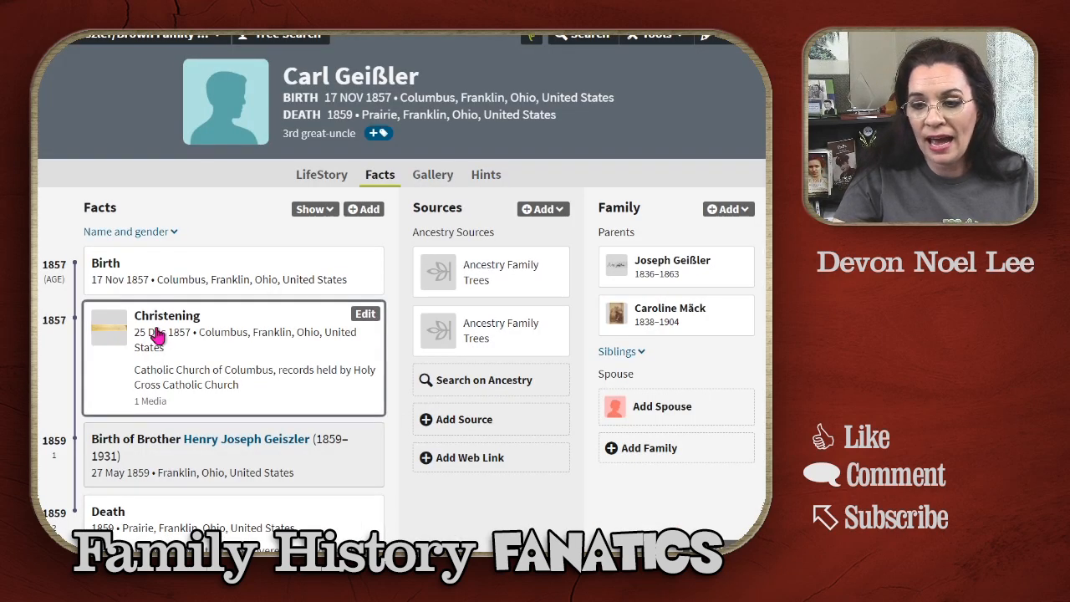
click(432, 176)
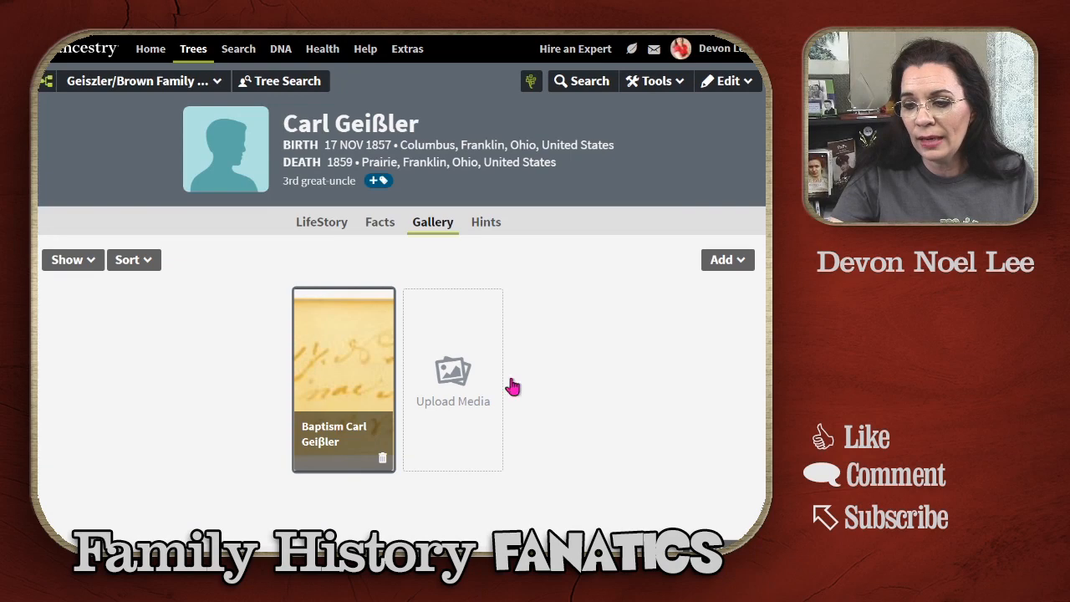
click(382, 365)
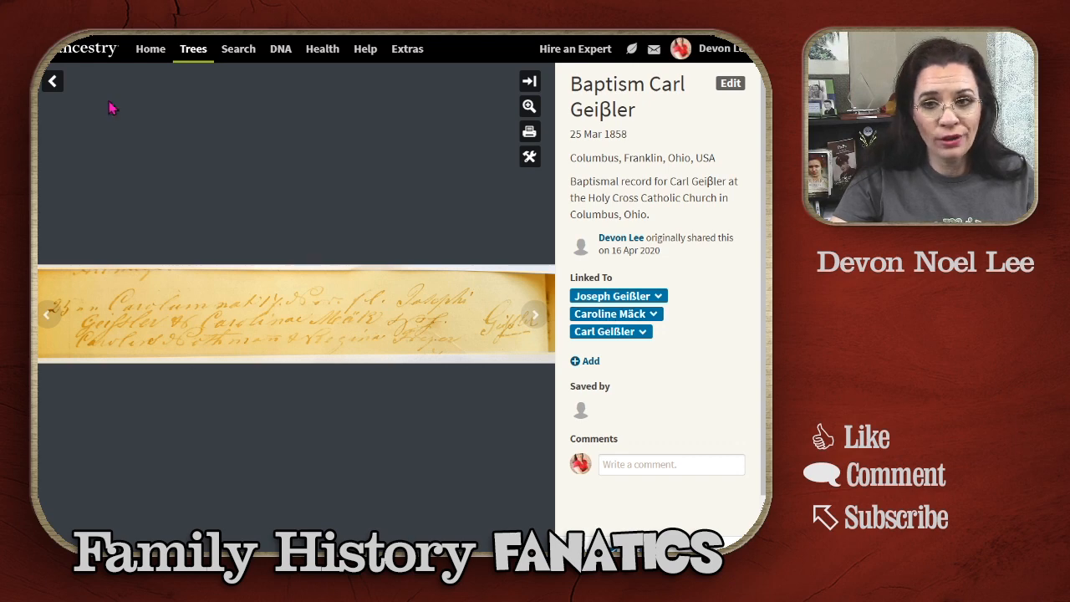
click(52, 83)
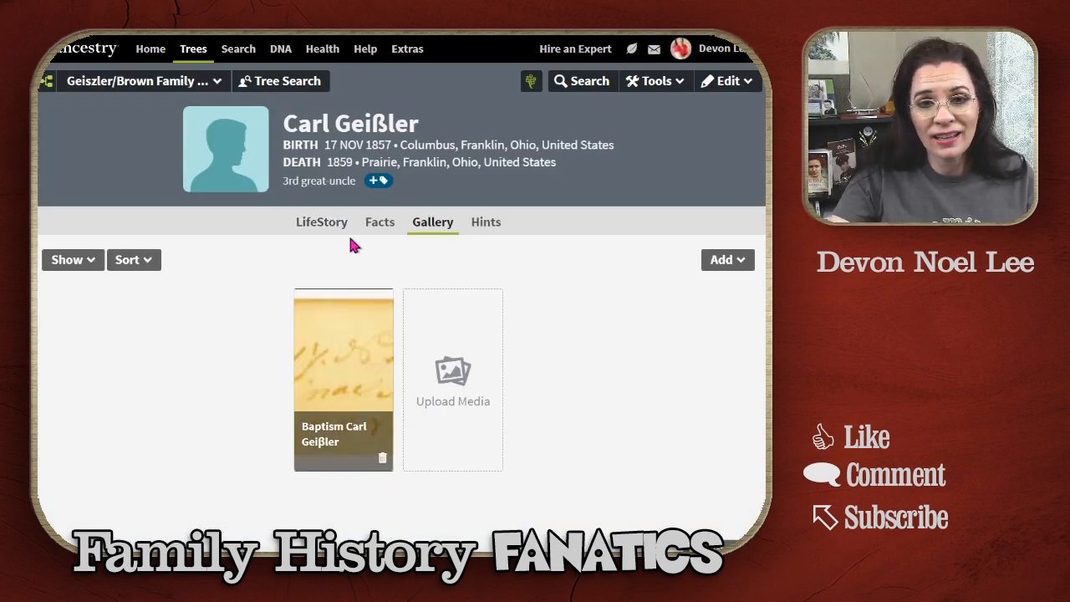
click(380, 225)
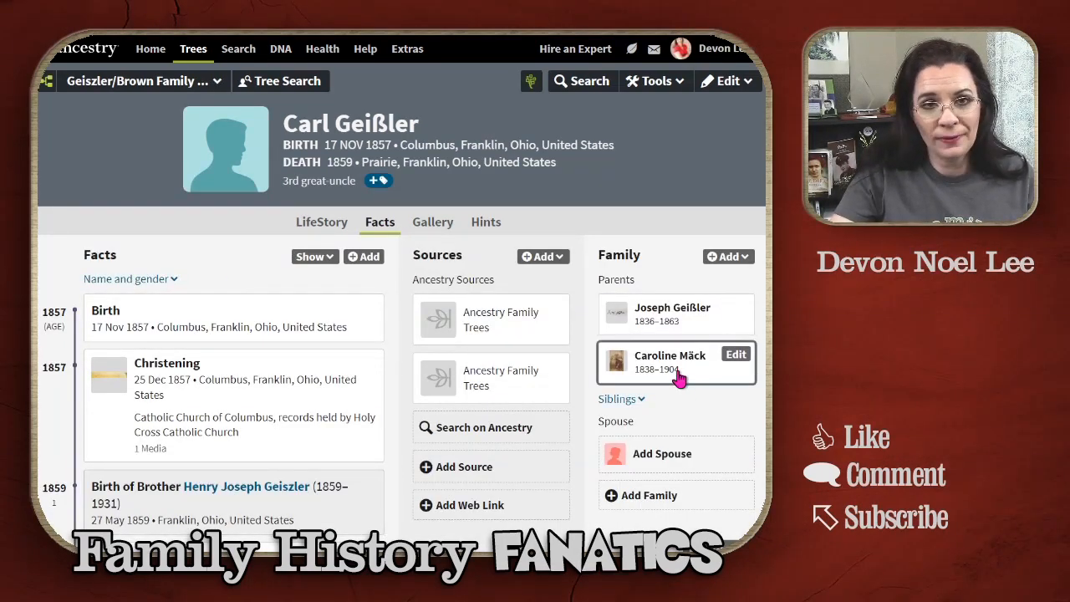
click(705, 314)
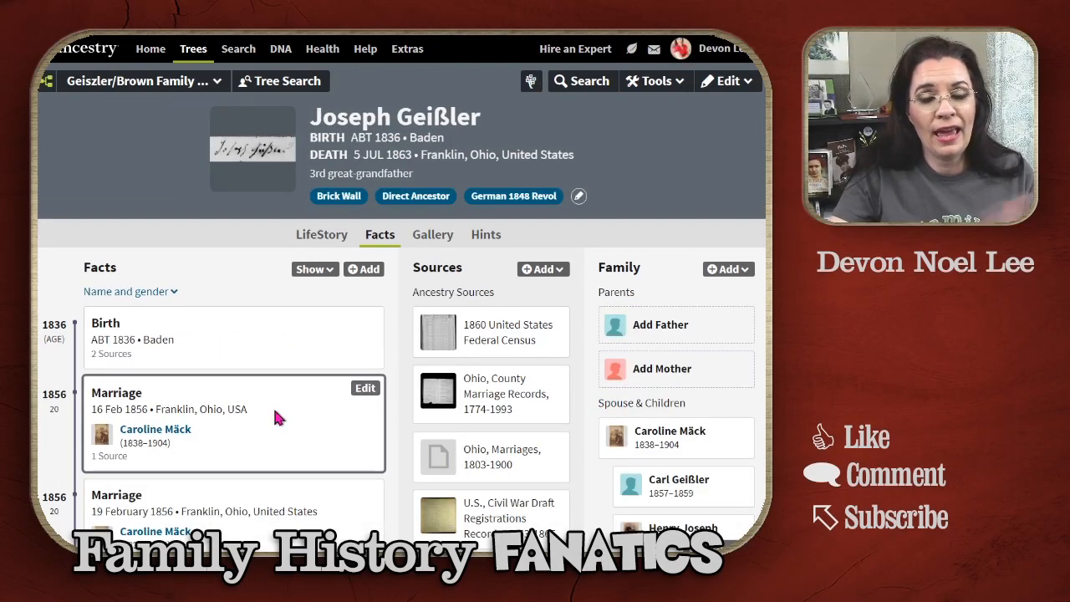